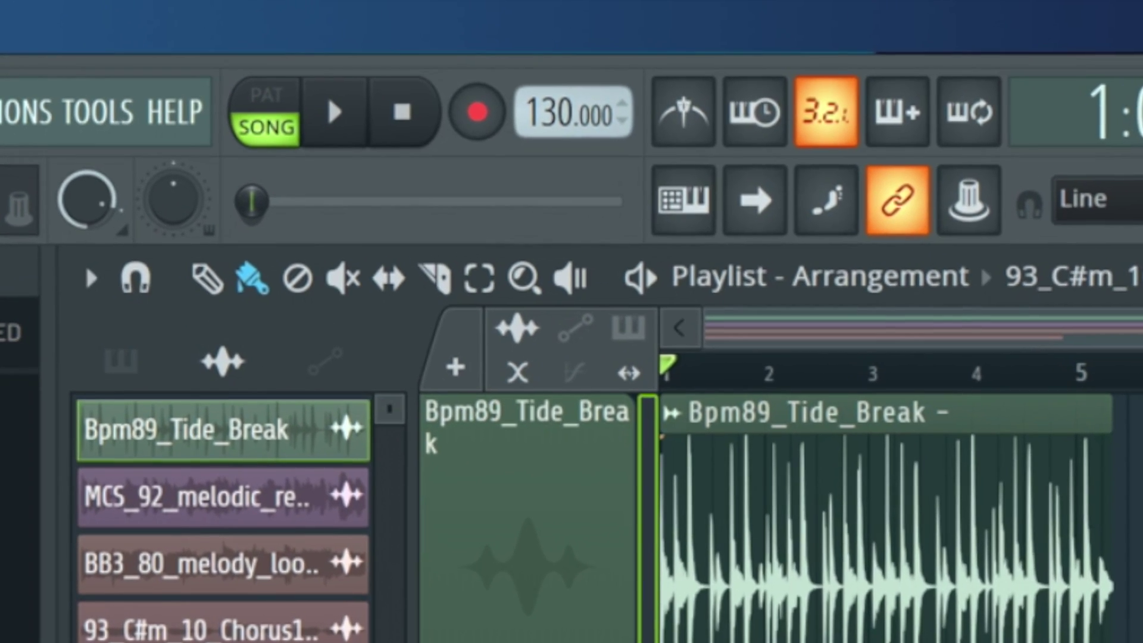
# Set the project tempo to 90 BPM and accept restretching all channels
pyautogui.moveTo(556, 102); pyautogui.dragTo(556, 191)
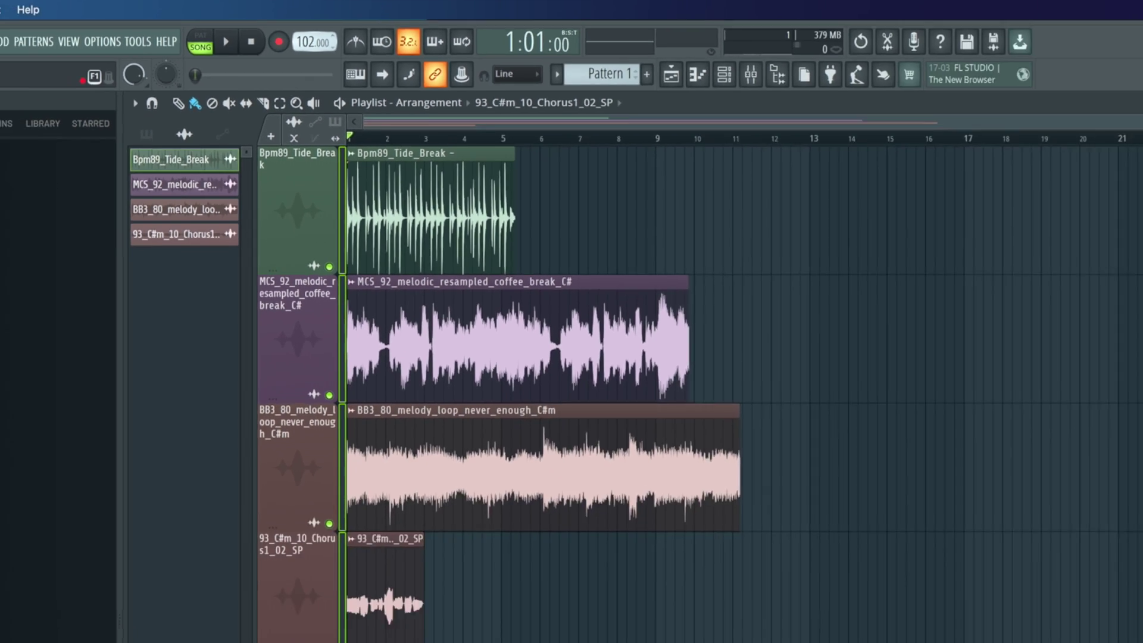
pyautogui.moveTo(314, 41); pyautogui.dragTo(313, 73)
pyautogui.moveTo(247, 23); pyautogui.dragTo(246, 26)
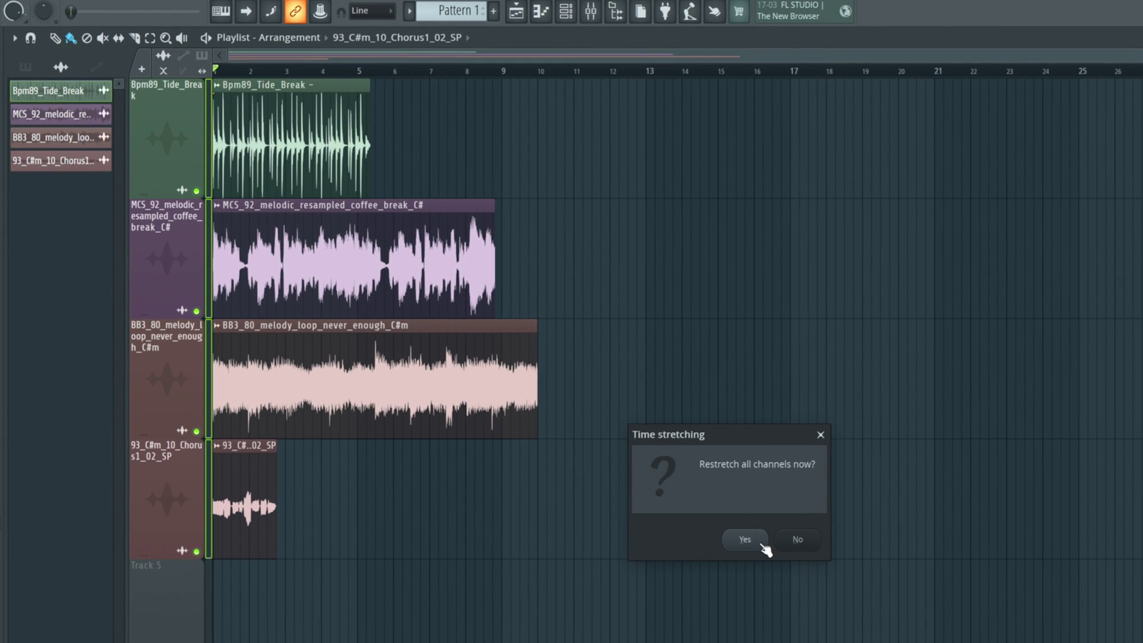
pyautogui.click(746, 539)
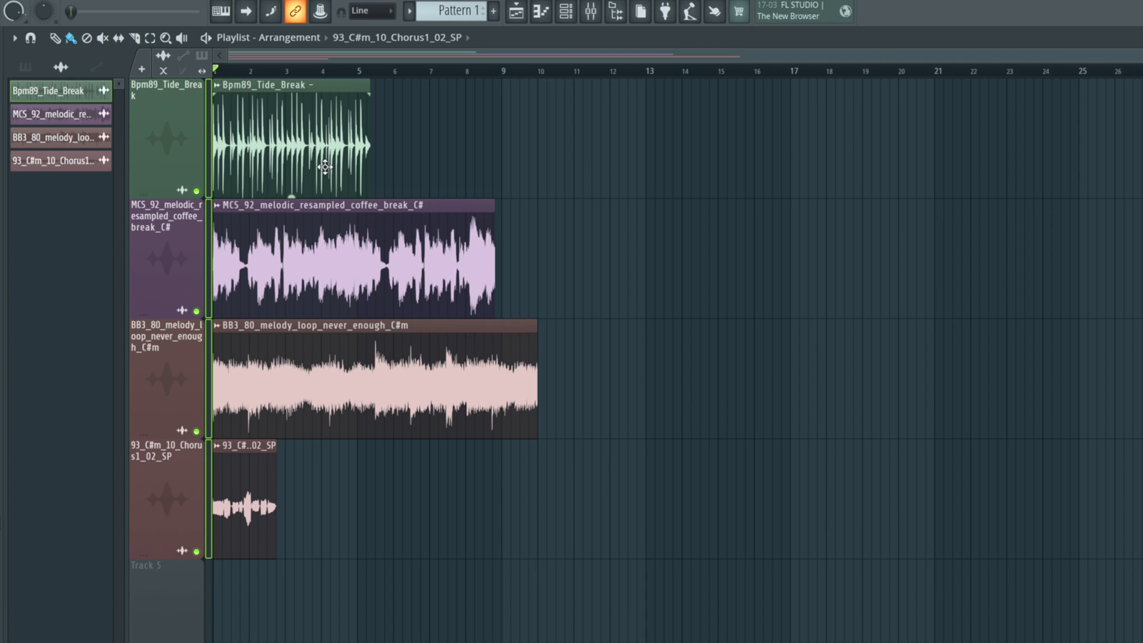
# Solo the Bpm89_Tide_Break track and play it from the start against the grid
pyautogui.scroll(5, 311, 155)
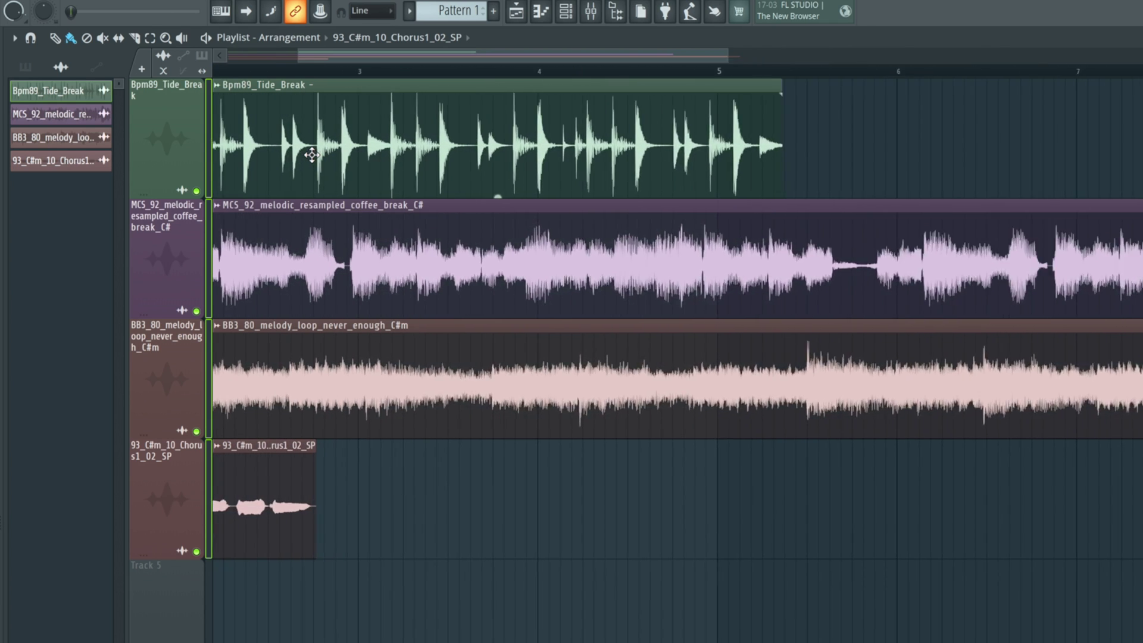
pyautogui.moveTo(316, 64); pyautogui.dragTo(209, 204)
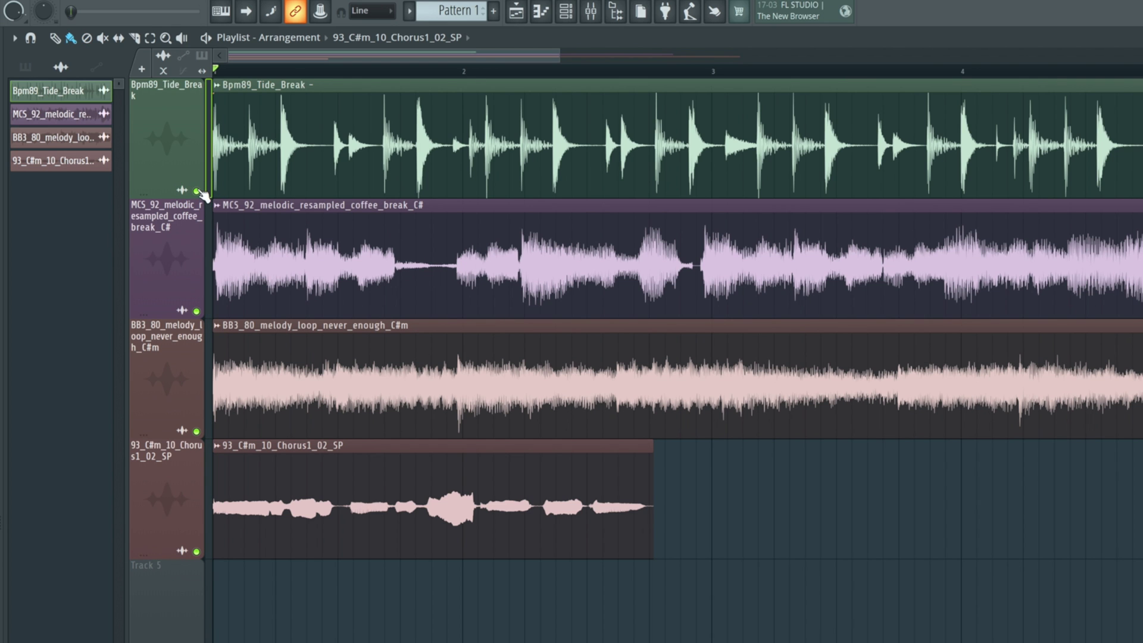
pyautogui.rightClick(196, 191)
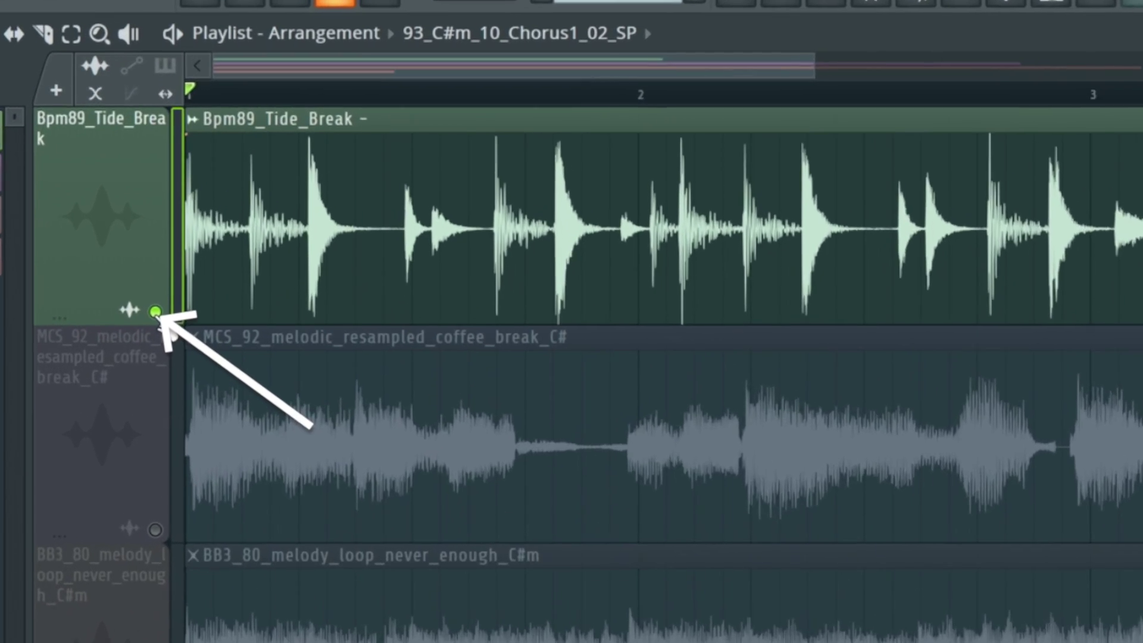
pyautogui.press('space')
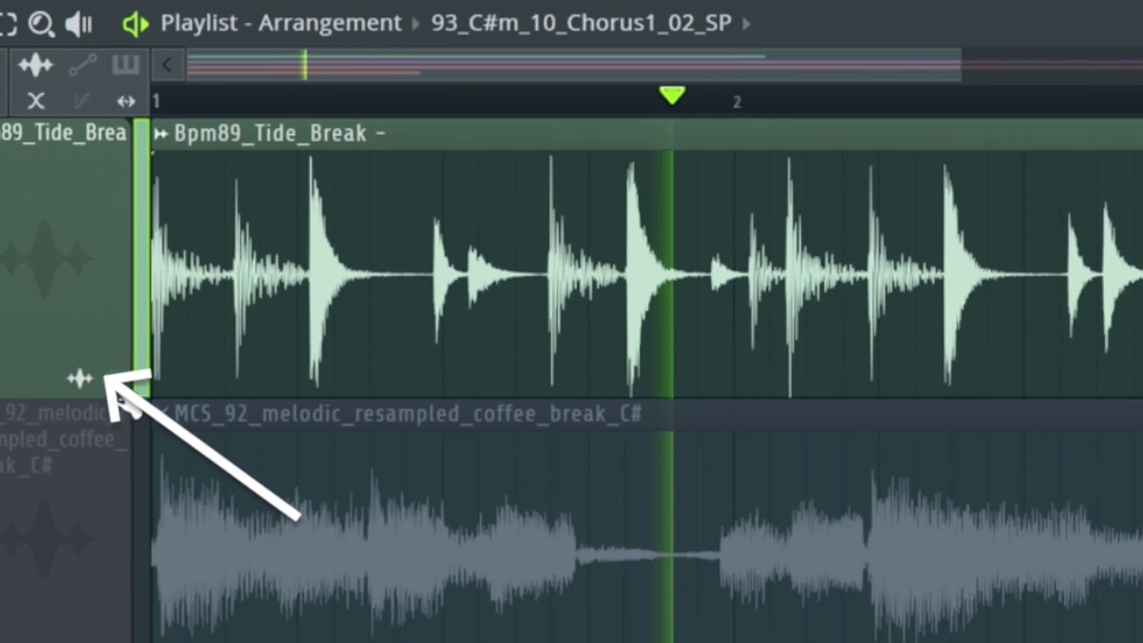
pyautogui.press('space')
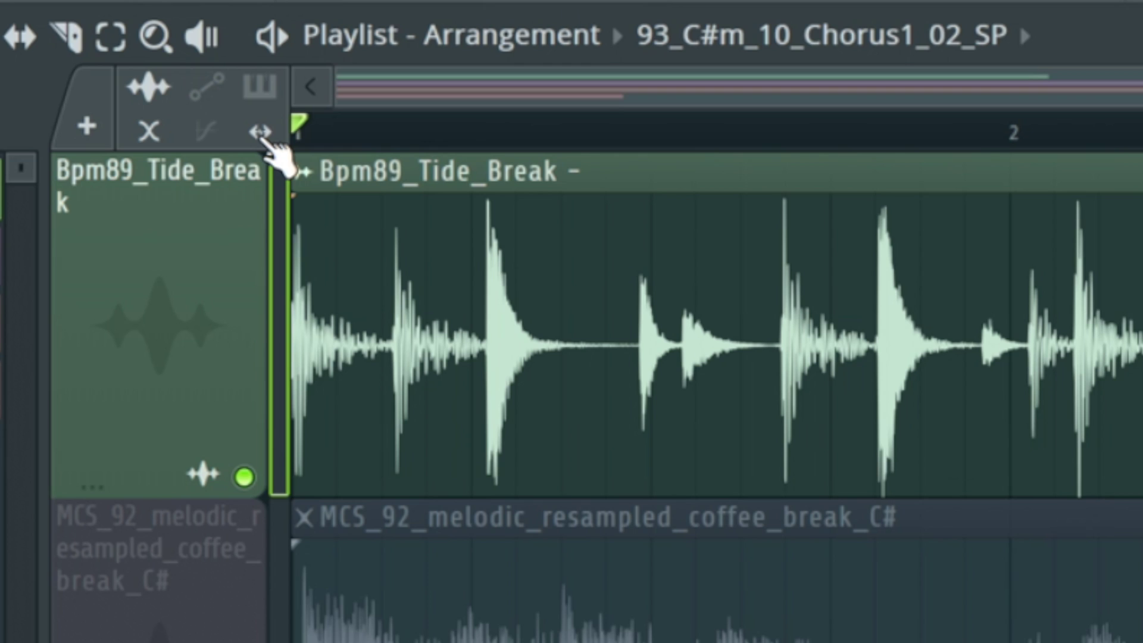
# Time-stretch the Bpm89_Tide_Break clip so it ends exactly at bar 5, fine-tuning without snap, and play it back
pyautogui.click(261, 135)
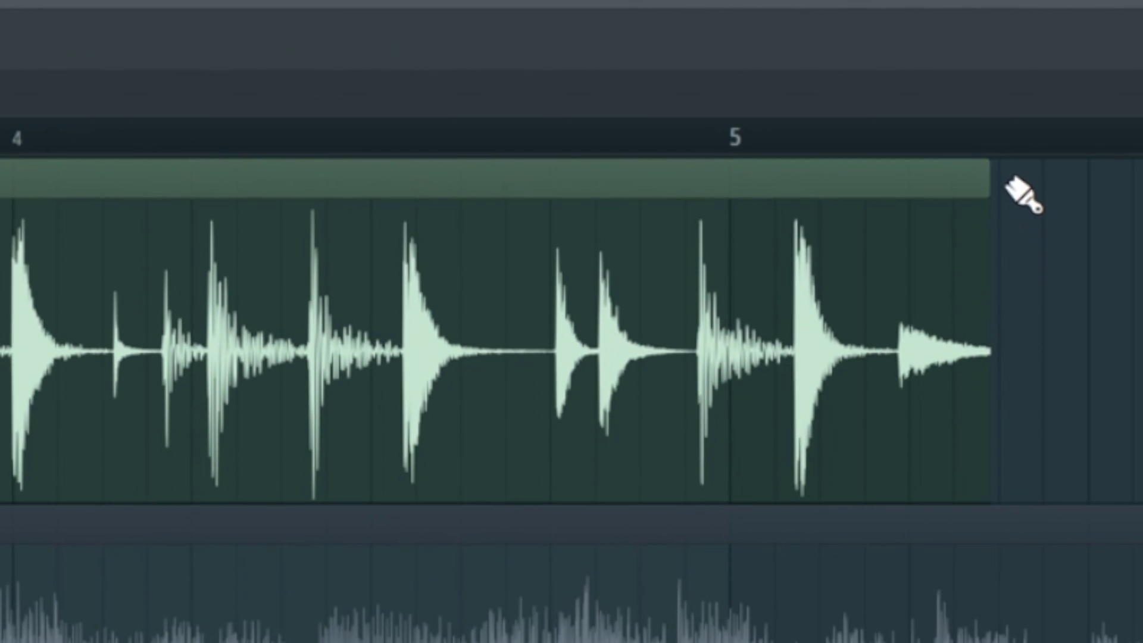
pyautogui.moveTo(985, 185)
pyautogui.mouseDown()
pyautogui.moveTo(635, 191)
pyautogui.moveTo(761, 189)
pyautogui.moveTo(721, 196)
pyautogui.mouseUp()
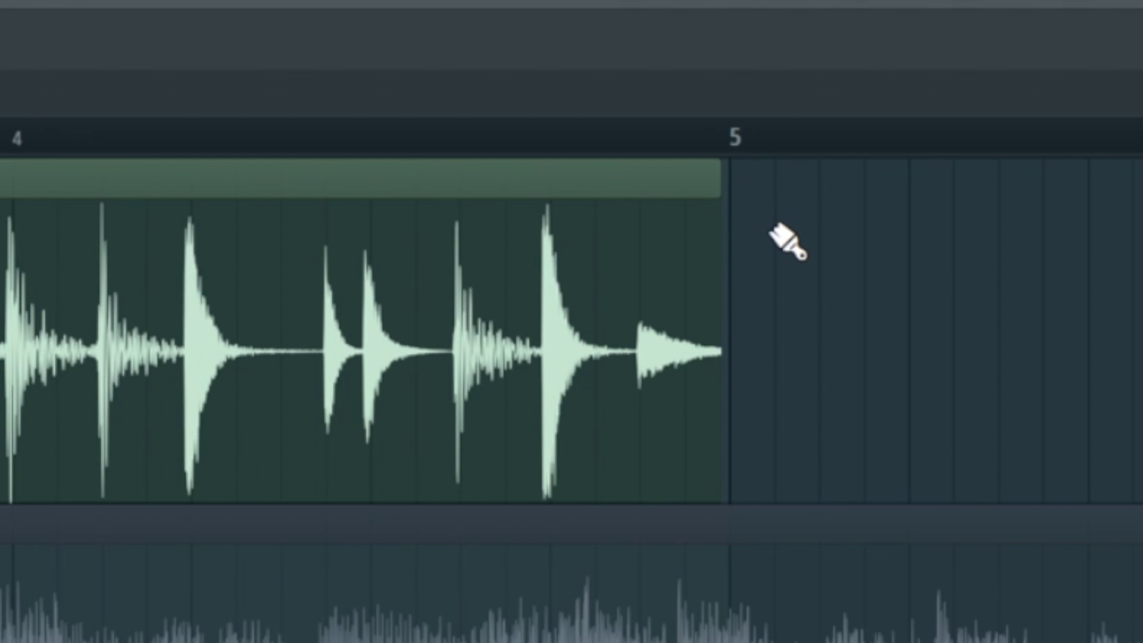
pyautogui.scroll(4, 773, 247)
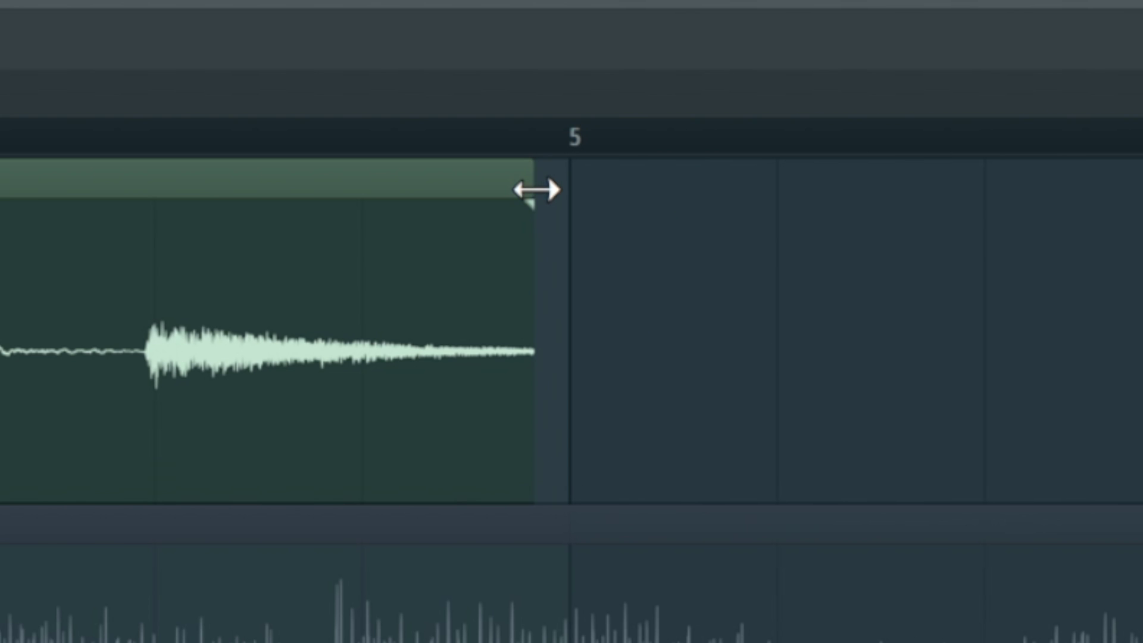
pyautogui.moveTo(536, 189); pyautogui.dragTo(568, 193)
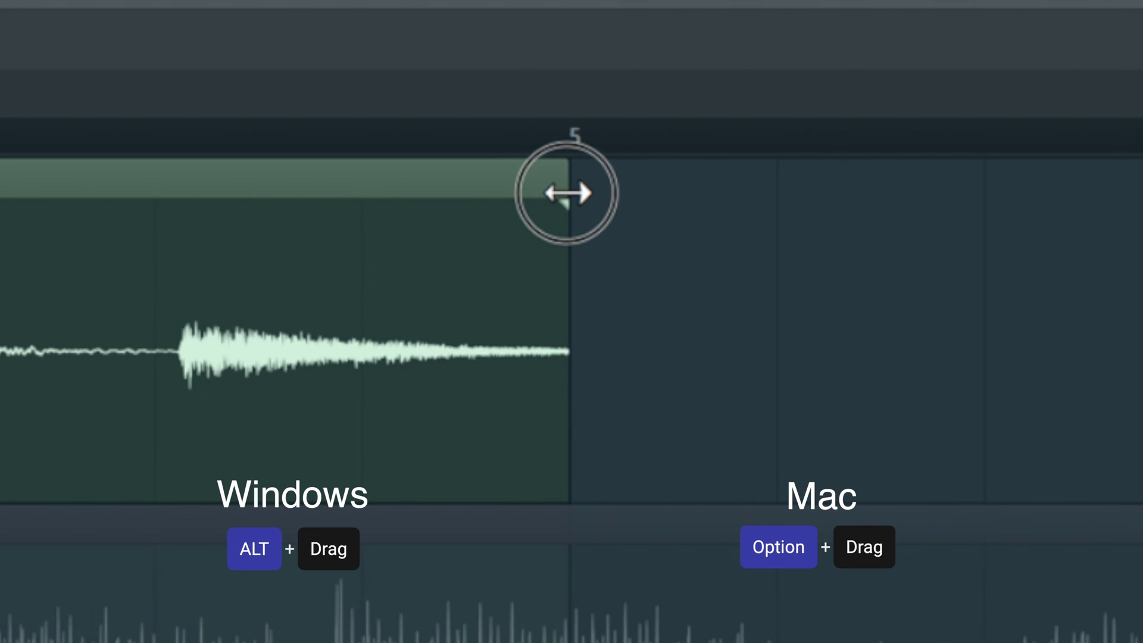
pyautogui.moveTo(567, 192); pyautogui.dragTo(567, 192)
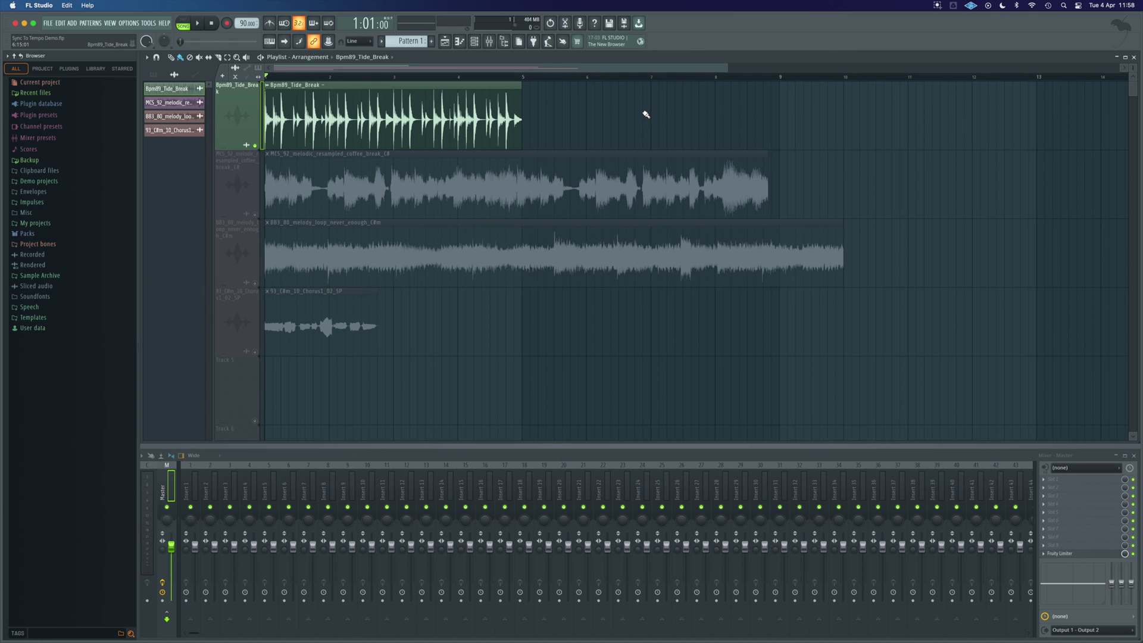
pyautogui.press('space')
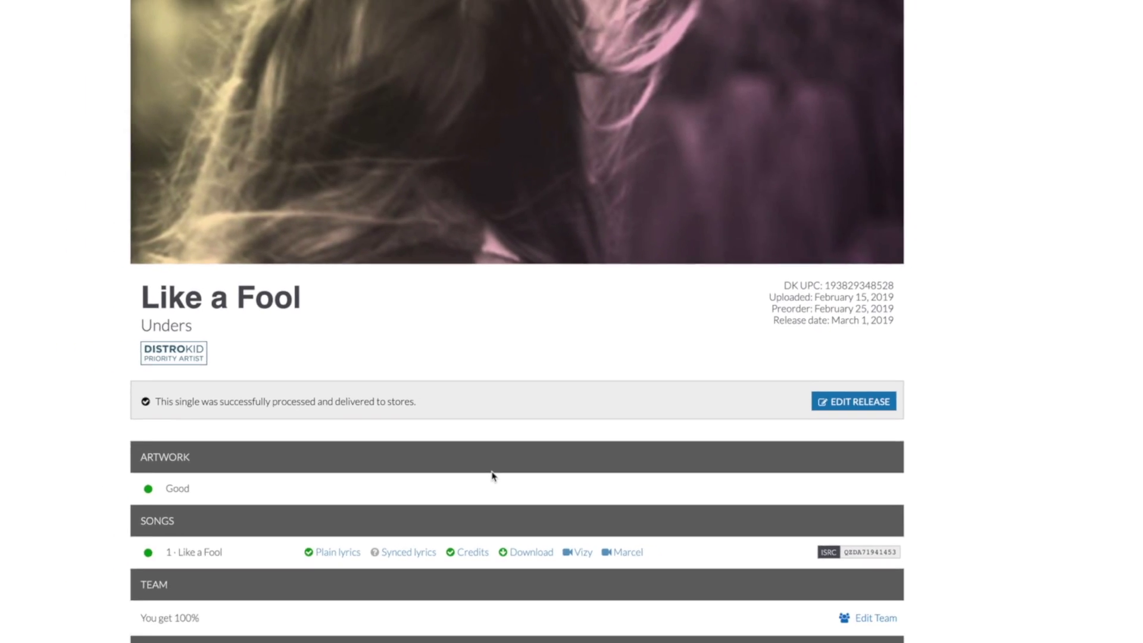
pyautogui.scroll(-8, 492, 475)
pyautogui.scroll(3, 492, 475)
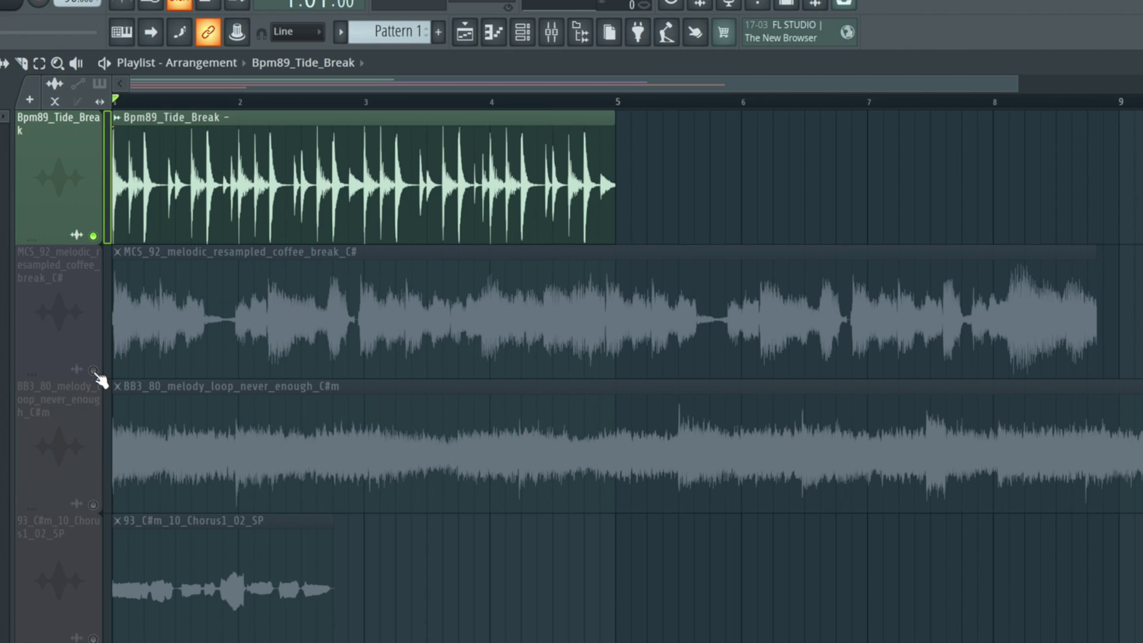
# Fit the soloed MCS_92_melodic_resampled_coffee_break_C# clip to tempo using 92 BPM and unmute the Bpm89_Tide_Break track
pyautogui.rightClick(93, 371)
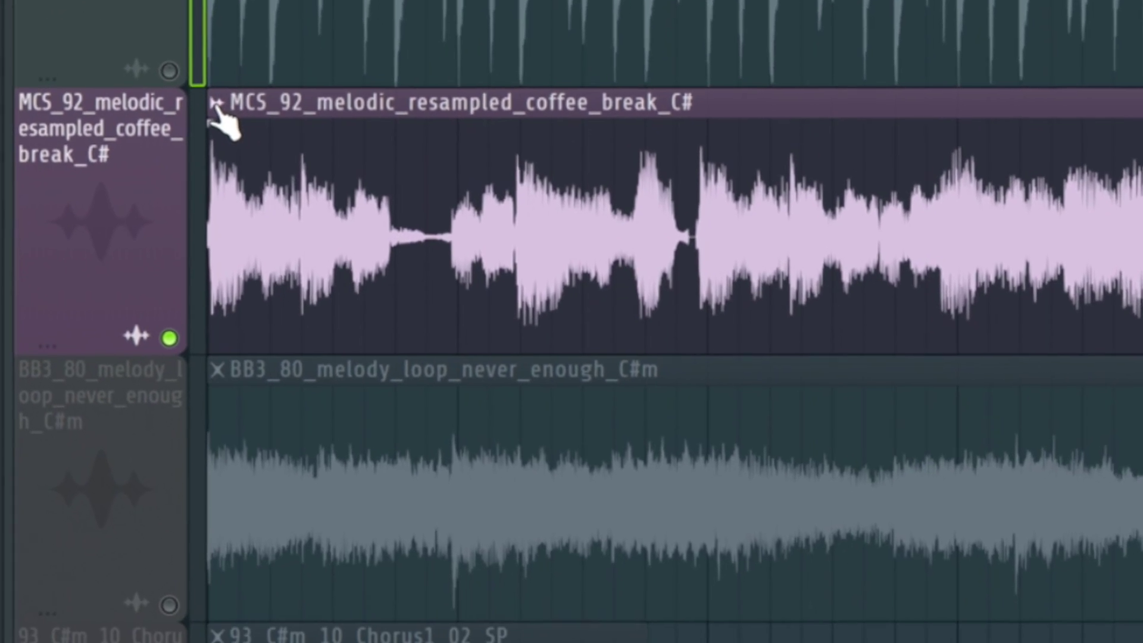
pyautogui.rightClick(296, 149)
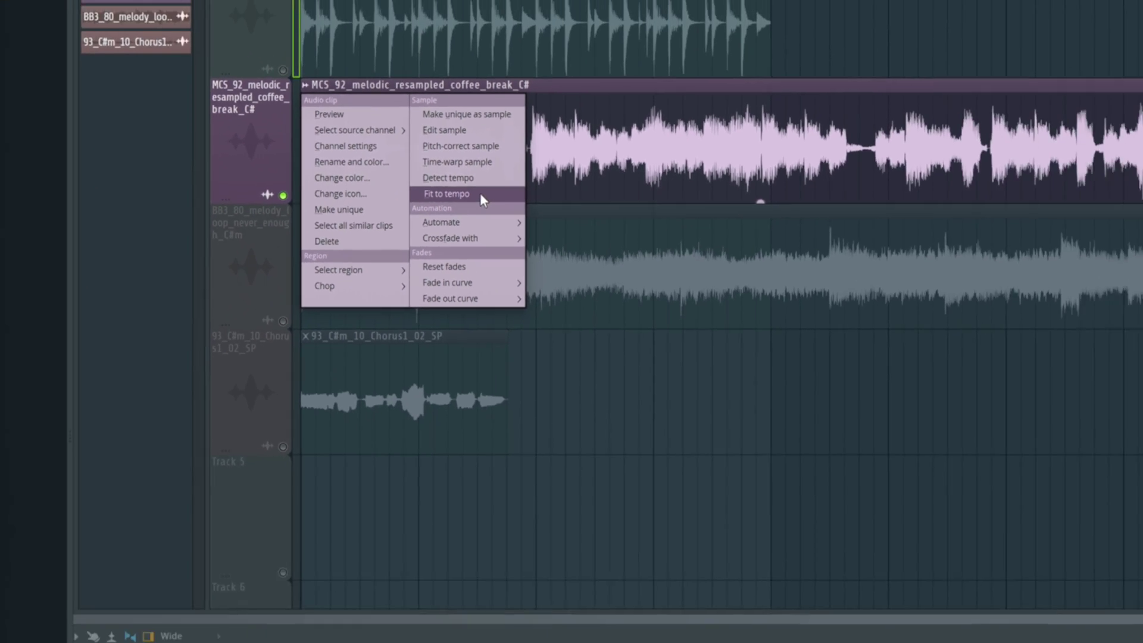
pyautogui.click(767, 298)
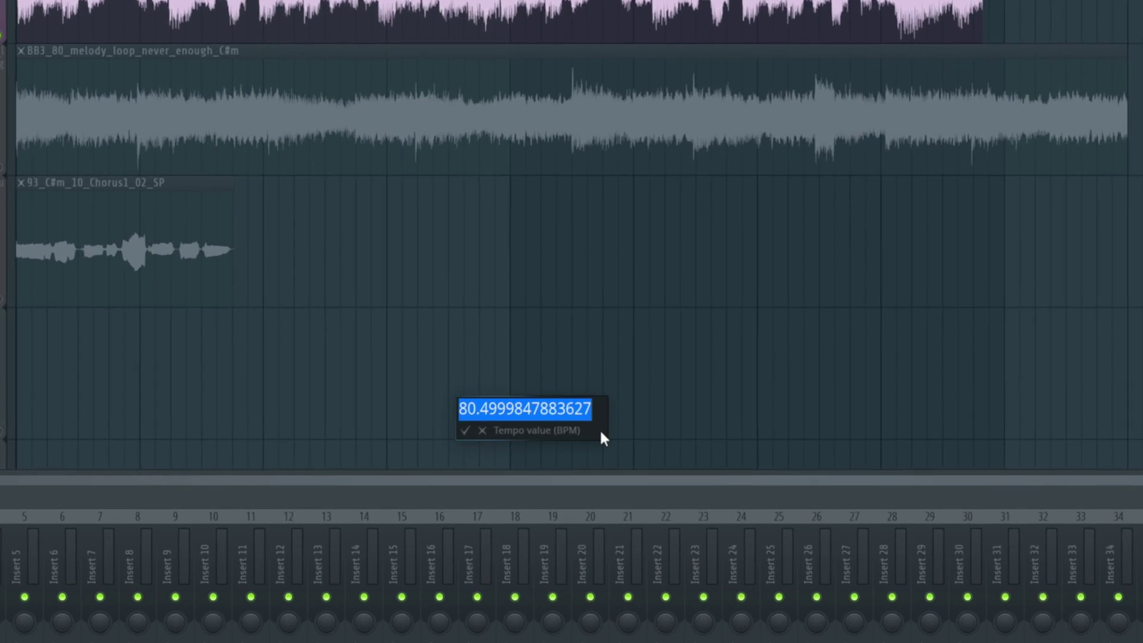
pyautogui.write('92')
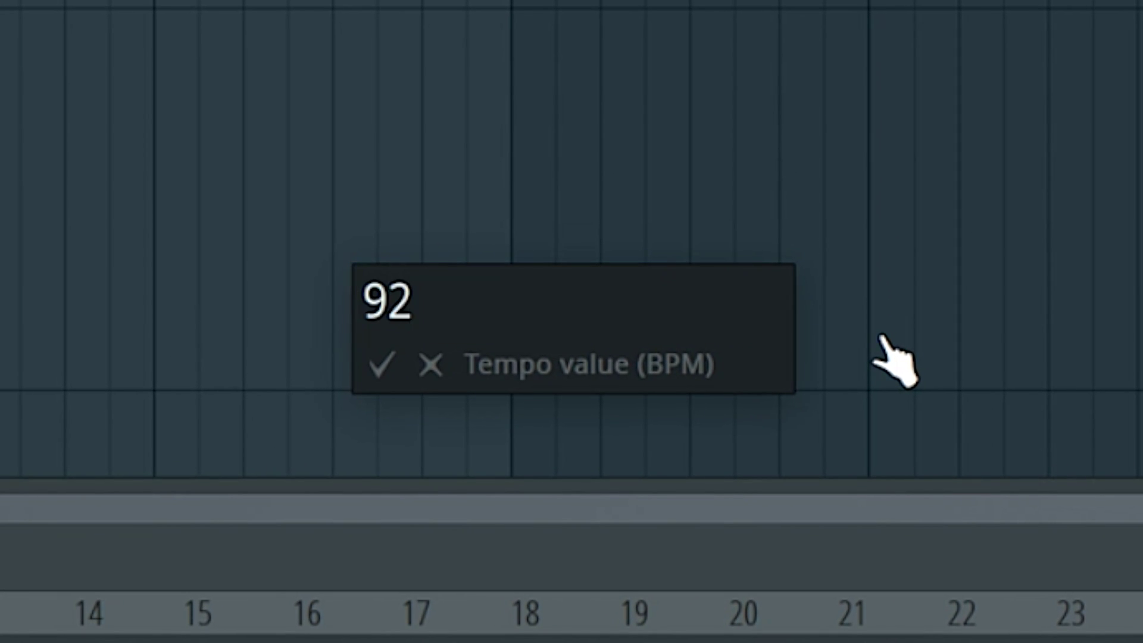
pyautogui.click(381, 364)
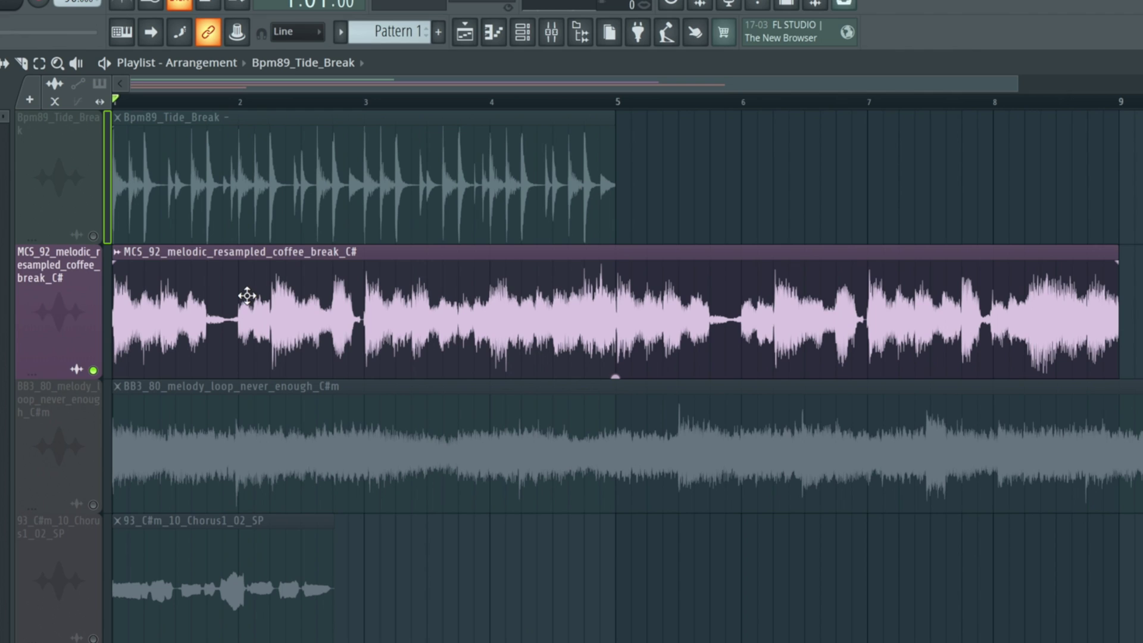
pyautogui.click(93, 237)
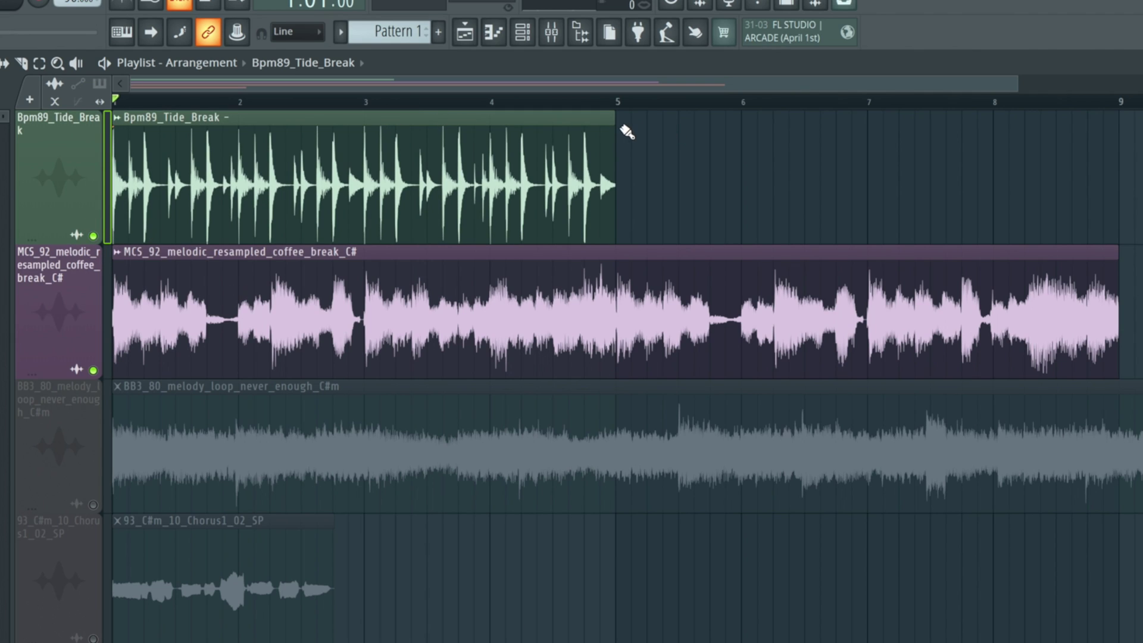
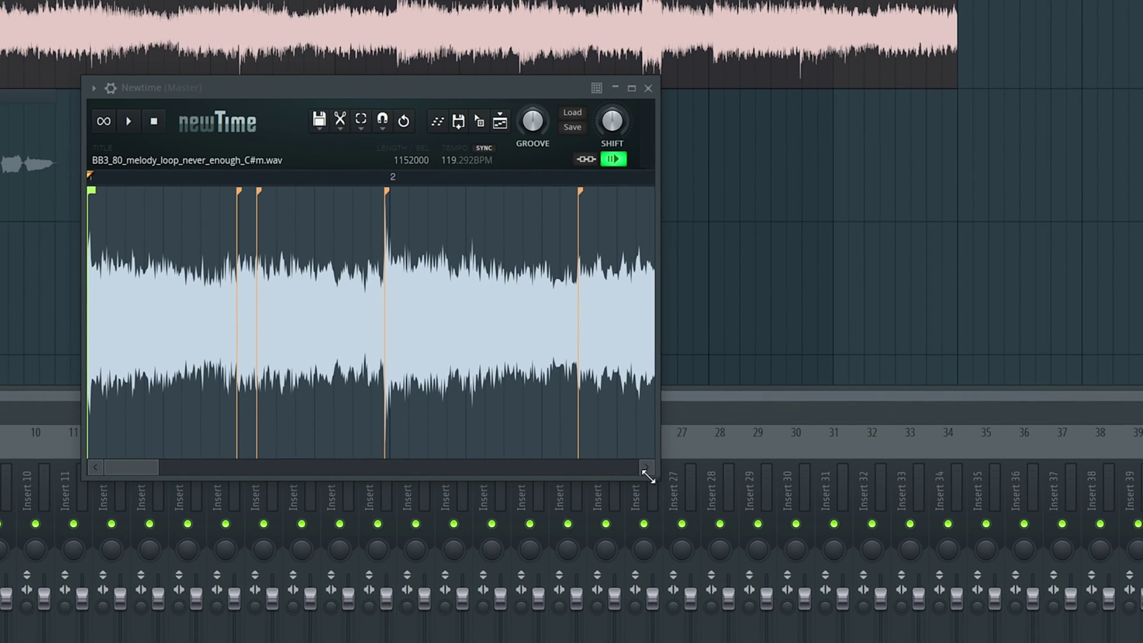
# Widen the Newtime window and pull the end of BB3_80_melody_loop_never_enough_C#m.wav back to bar 9
pyautogui.moveTo(658, 460); pyautogui.dragTo(1038, 413)
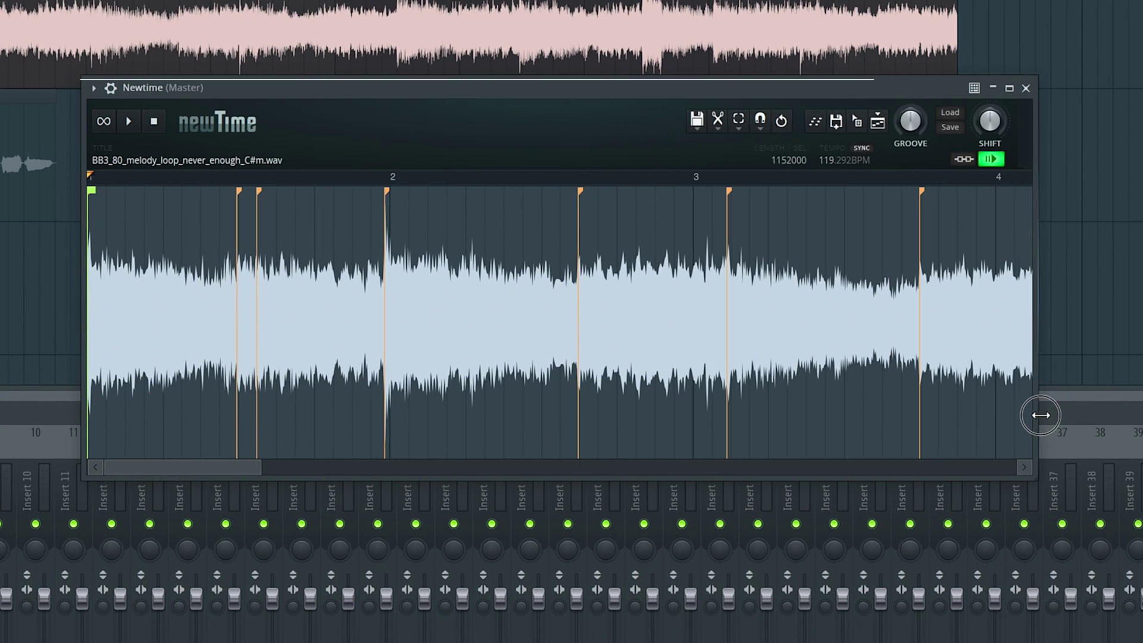
pyautogui.moveTo(260, 468); pyautogui.dragTo(900, 464)
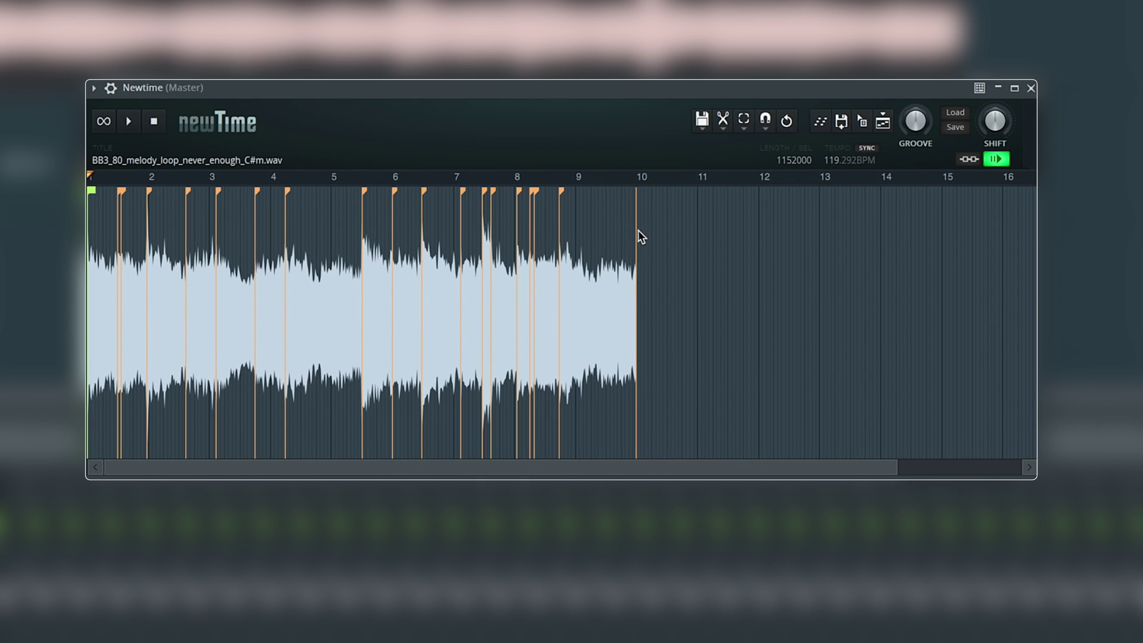
pyautogui.moveTo(635, 216); pyautogui.dragTo(576, 219)
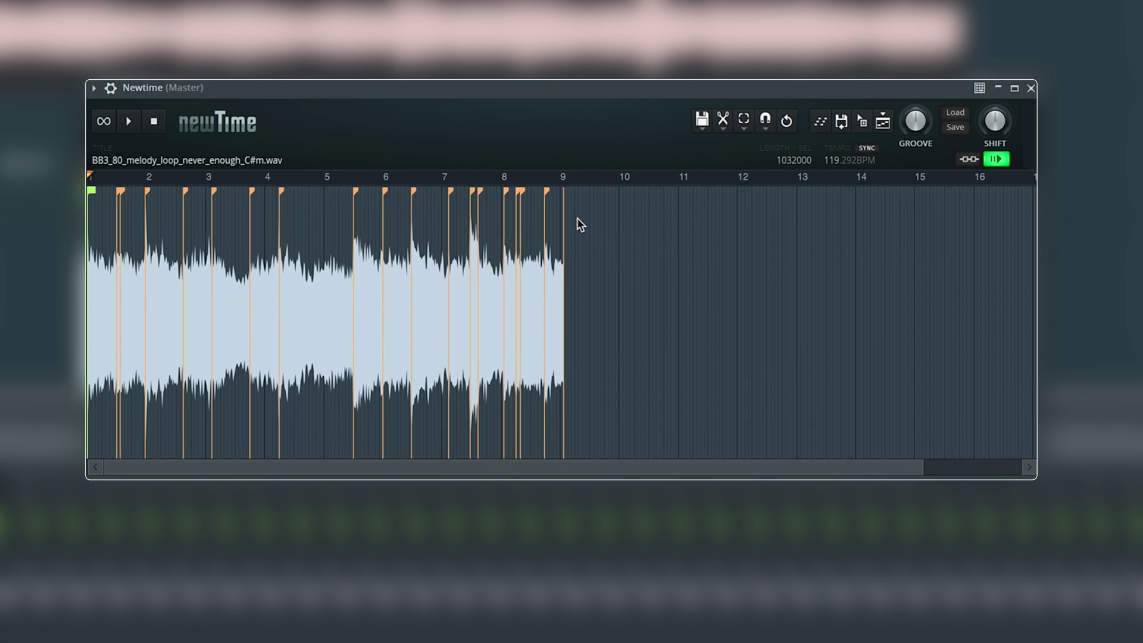
pyautogui.scroll(5, 577, 222)
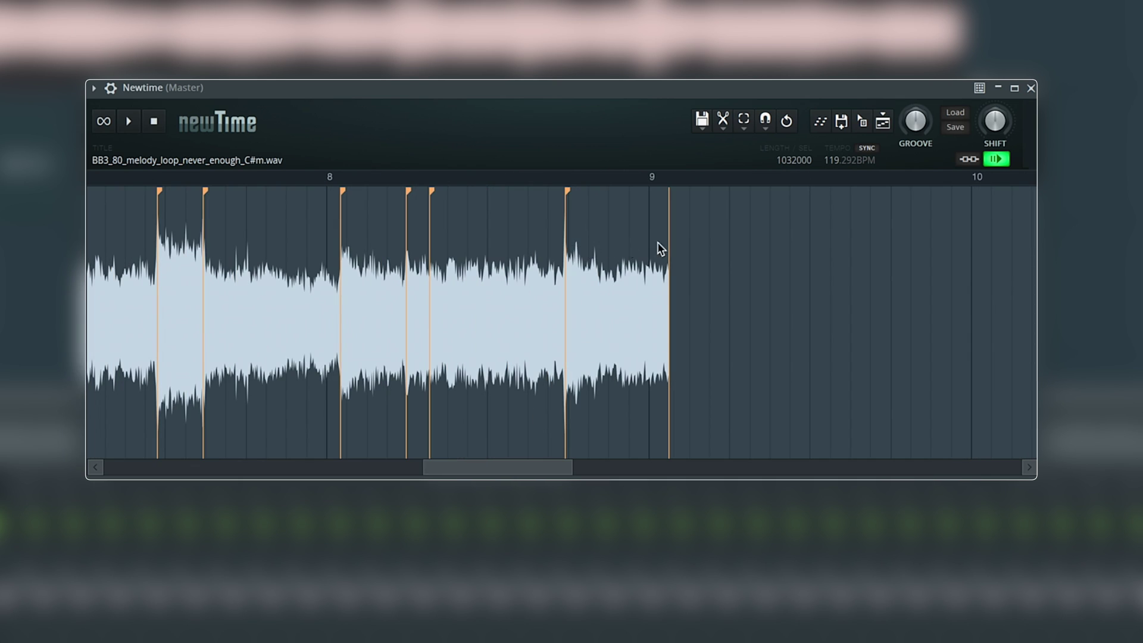
pyautogui.moveTo(667, 224); pyautogui.dragTo(642, 226)
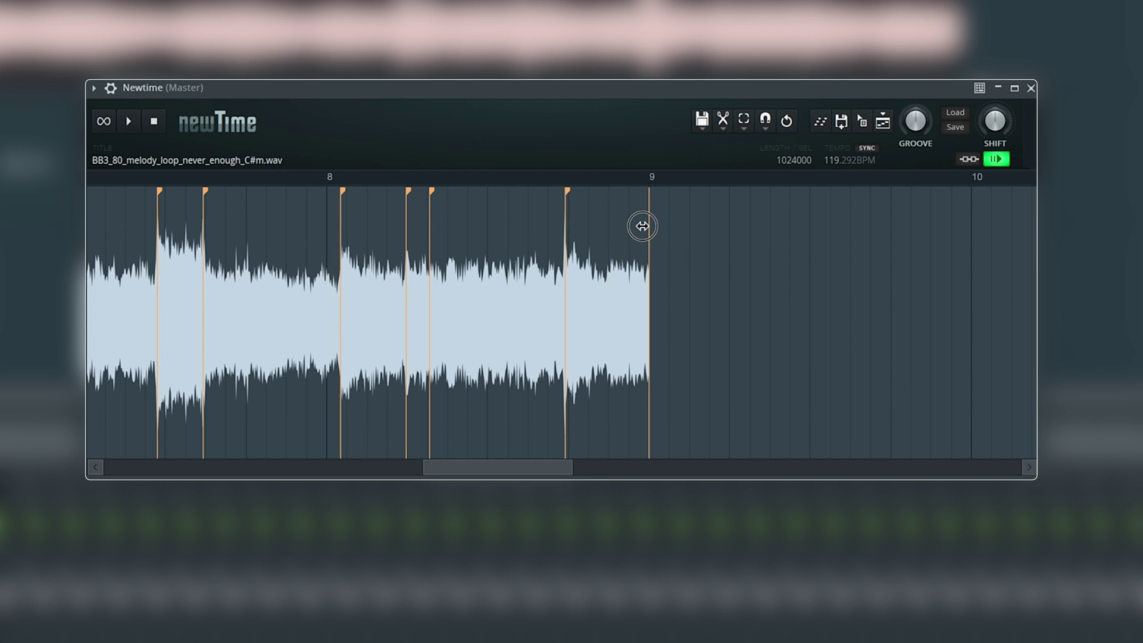
# Align the Newtime warp markers near bars 2, 3, 7 and 8 with their bar lines and nudge the mid-bar 5 marker slightly earlier
pyautogui.moveTo(422, 471); pyautogui.dragTo(105, 470)
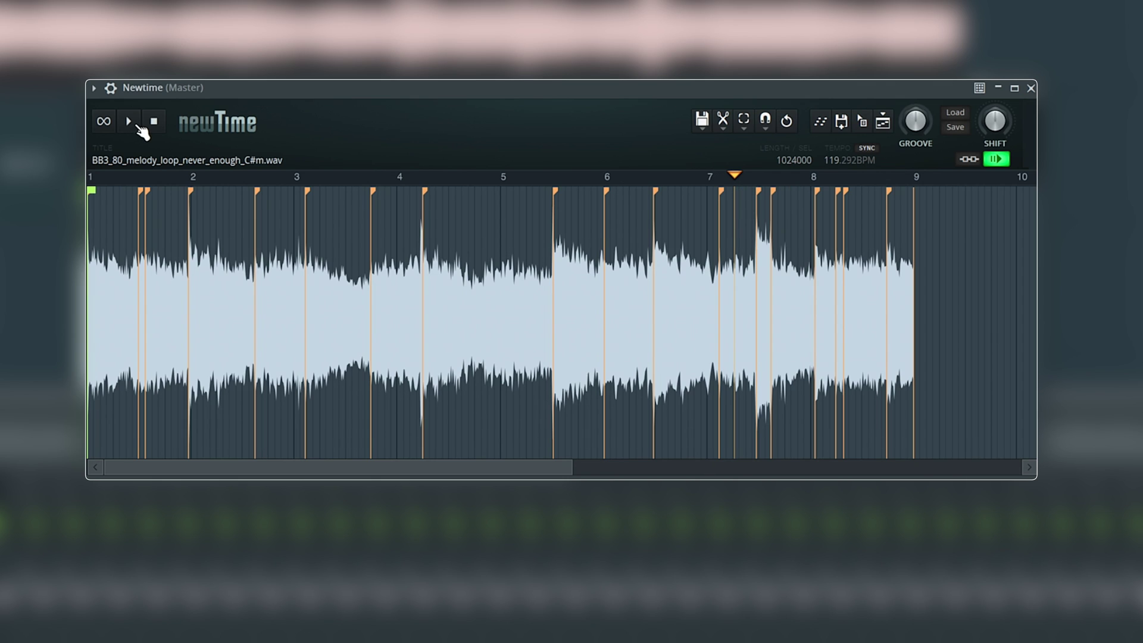
pyautogui.click(138, 127)
pyautogui.moveTo(189, 204); pyautogui.dragTo(191, 204)
pyautogui.moveTo(307, 213); pyautogui.dragTo(295, 213)
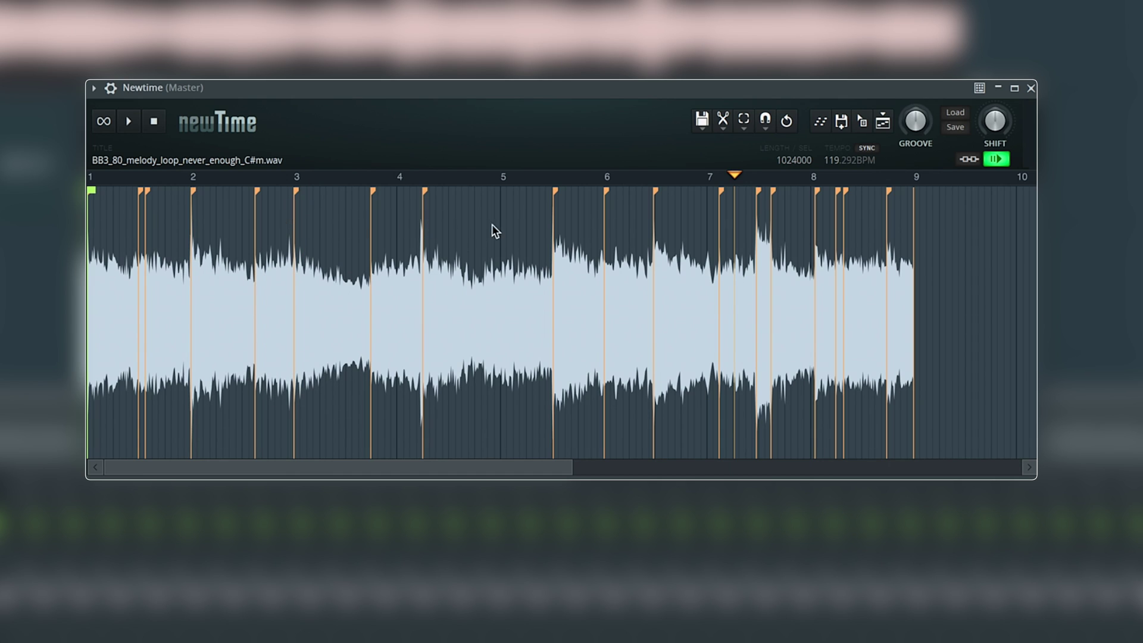
pyautogui.moveTo(554, 221)
pyautogui.mouseDown()
pyautogui.moveTo(538, 222)
pyautogui.moveTo(553, 221)
pyautogui.mouseUp()
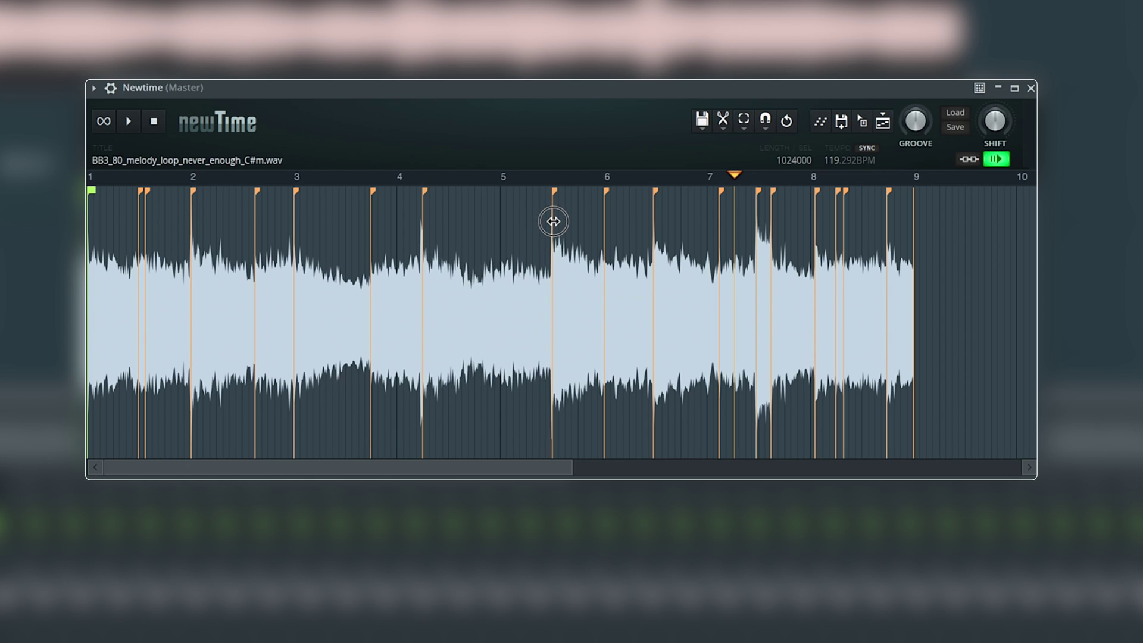
pyautogui.moveTo(720, 221); pyautogui.dragTo(706, 222)
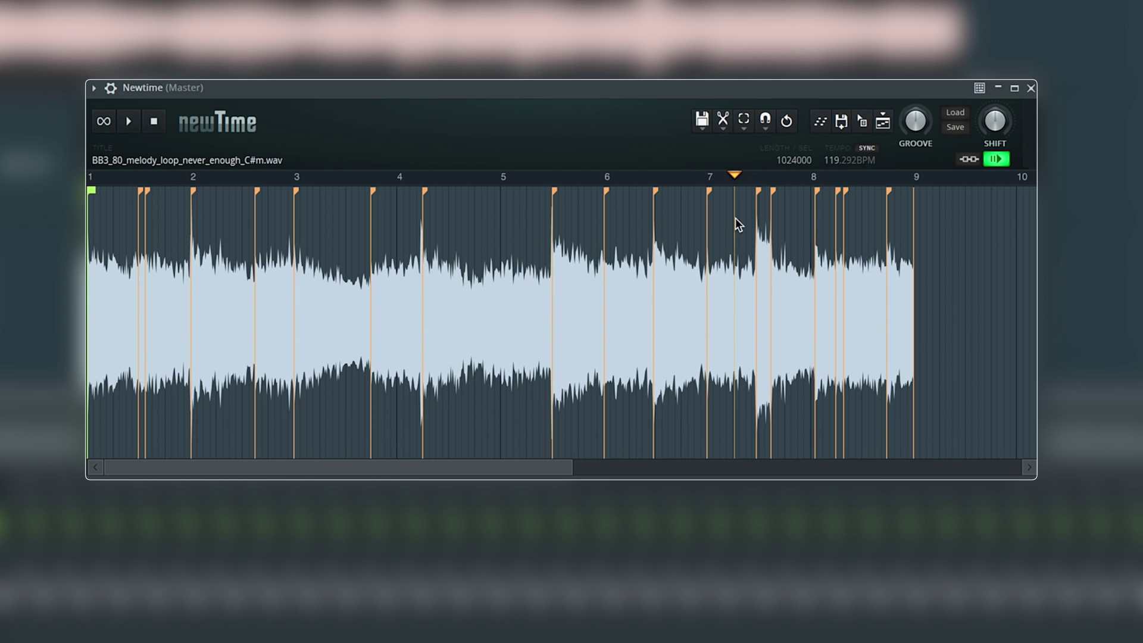
pyautogui.moveTo(815, 213); pyautogui.dragTo(805, 212)
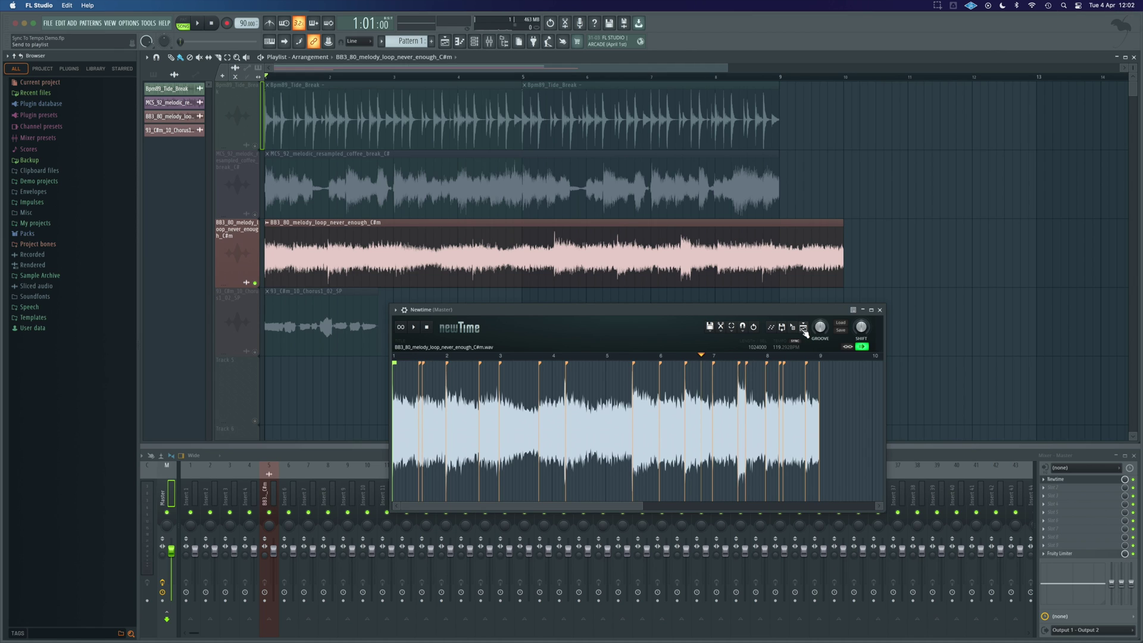
# Send the warped sample to the playlist and replace the original BB3_80_melody_loop_never_enough_C#m clip on the third track with it
pyautogui.click(803, 329)
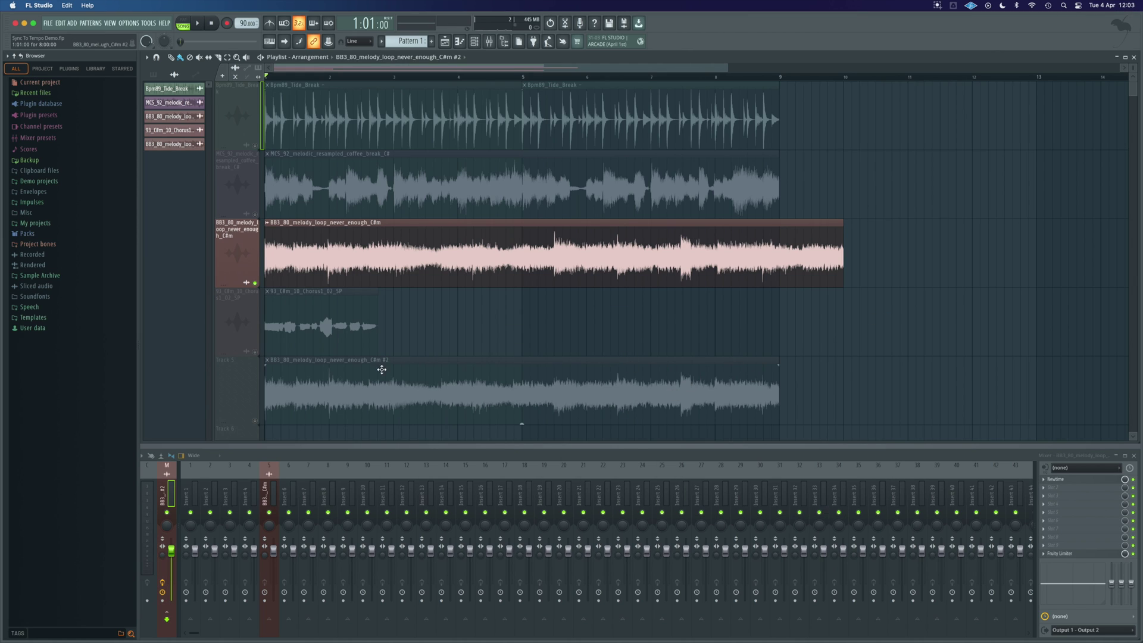
pyautogui.rightClick(485, 226)
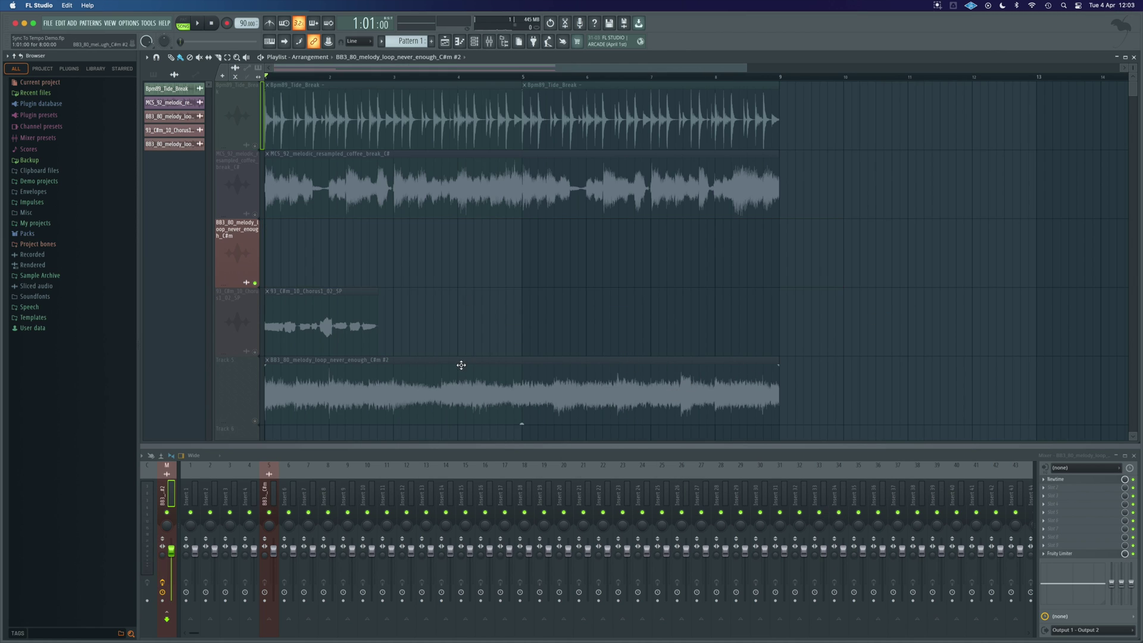
pyautogui.moveTo(461, 365); pyautogui.dragTo(457, 275)
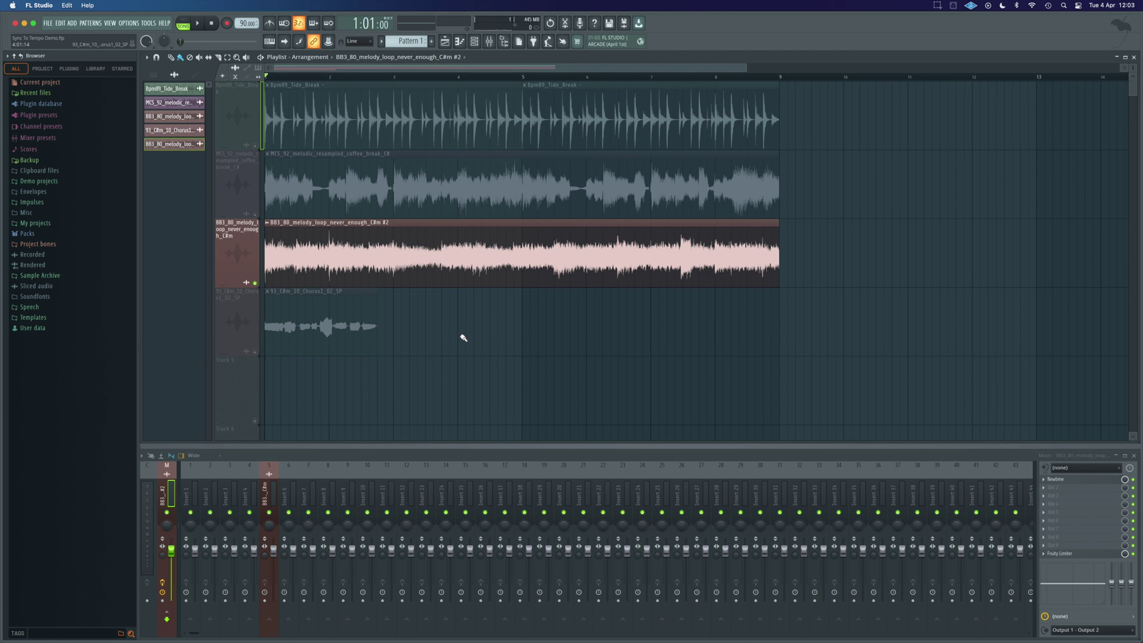
# Play back the warped BB3_80_melody_loop_never_enough_C#m clip together with the unmuted Bpm89_Tide_Break track
pyautogui.press('space')
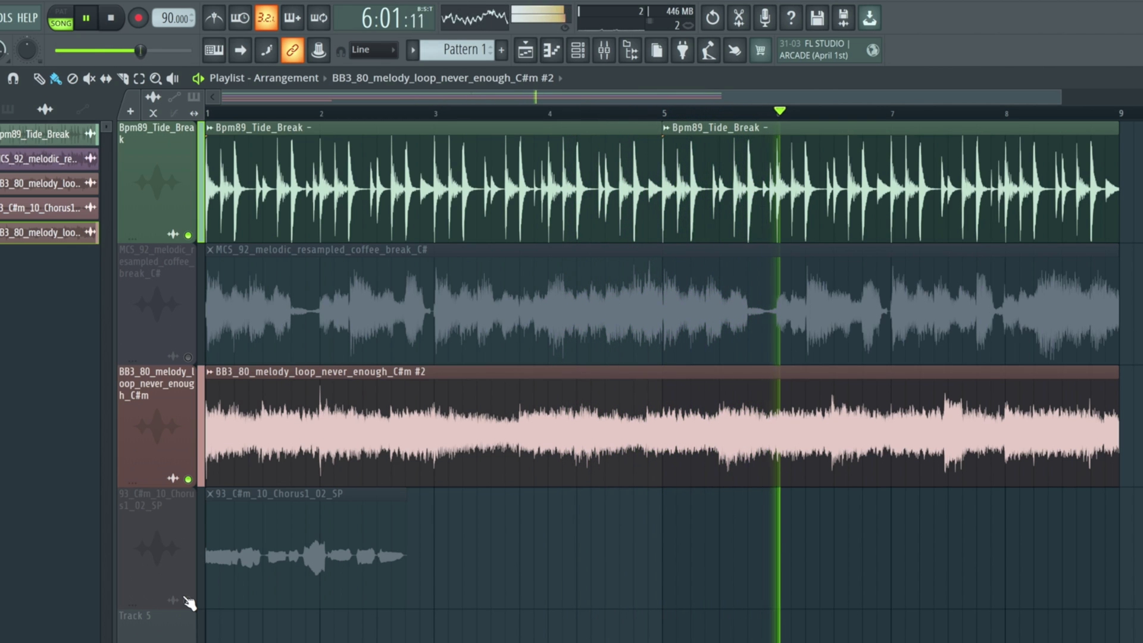
pyautogui.press('space')
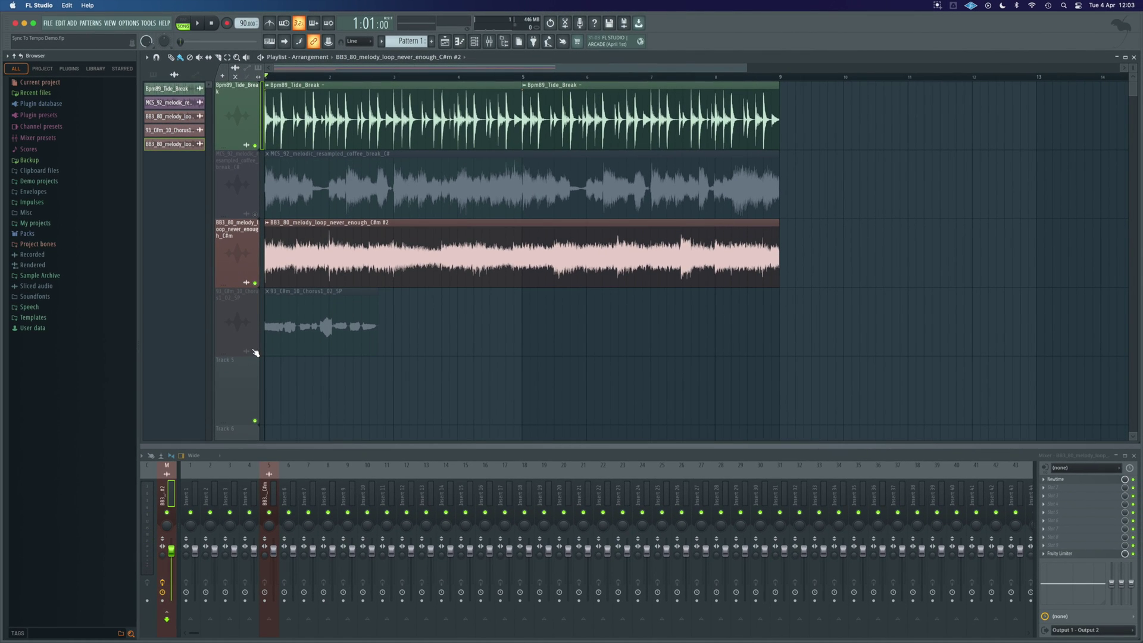
# Solo and preview the 93_C#m_10_Chorus1_02_SP track, and fit its clip to tempo using the 90 BPM project tempo
pyautogui.keyDown('ctrl'); pyautogui.click(254, 351); pyautogui.keyUp('ctrl')
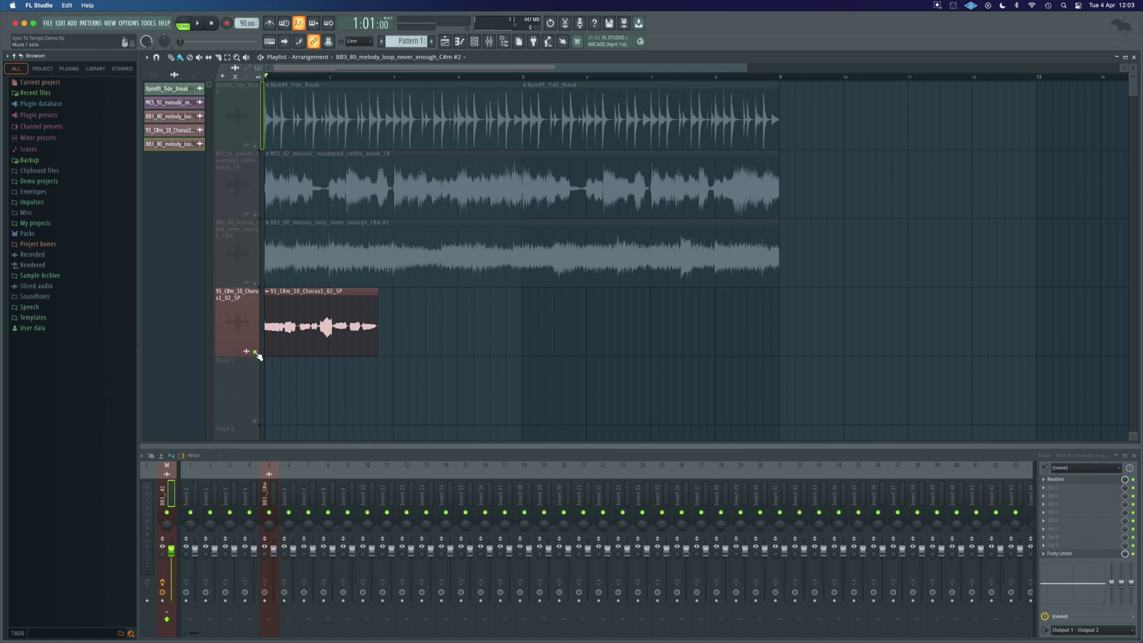
pyautogui.press('space')
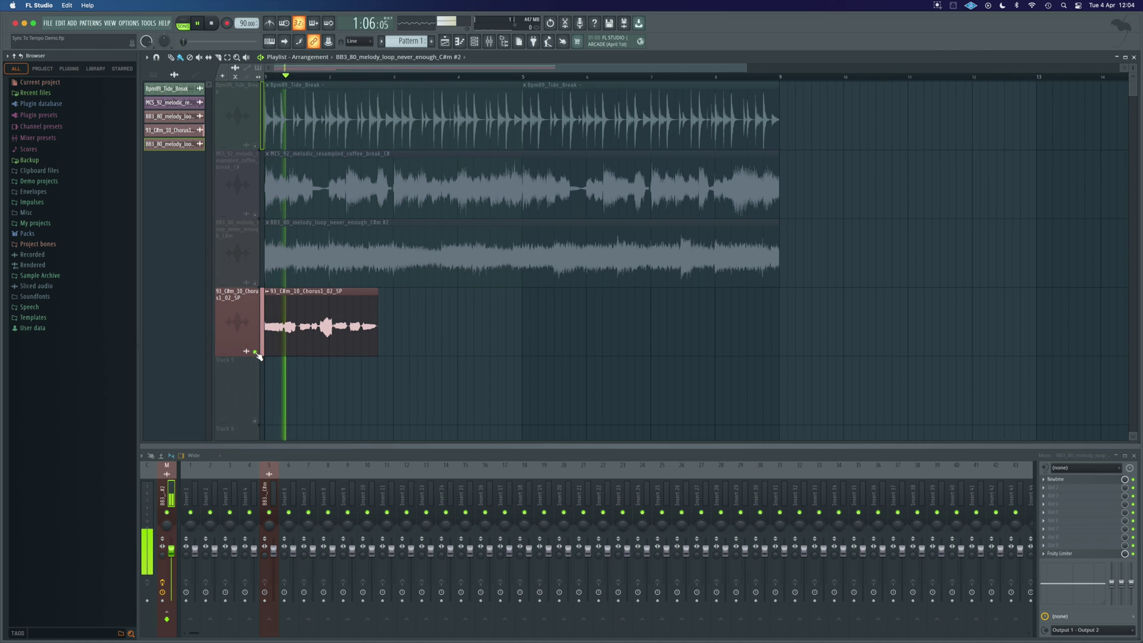
pyautogui.press('space')
pyautogui.click(267, 292)
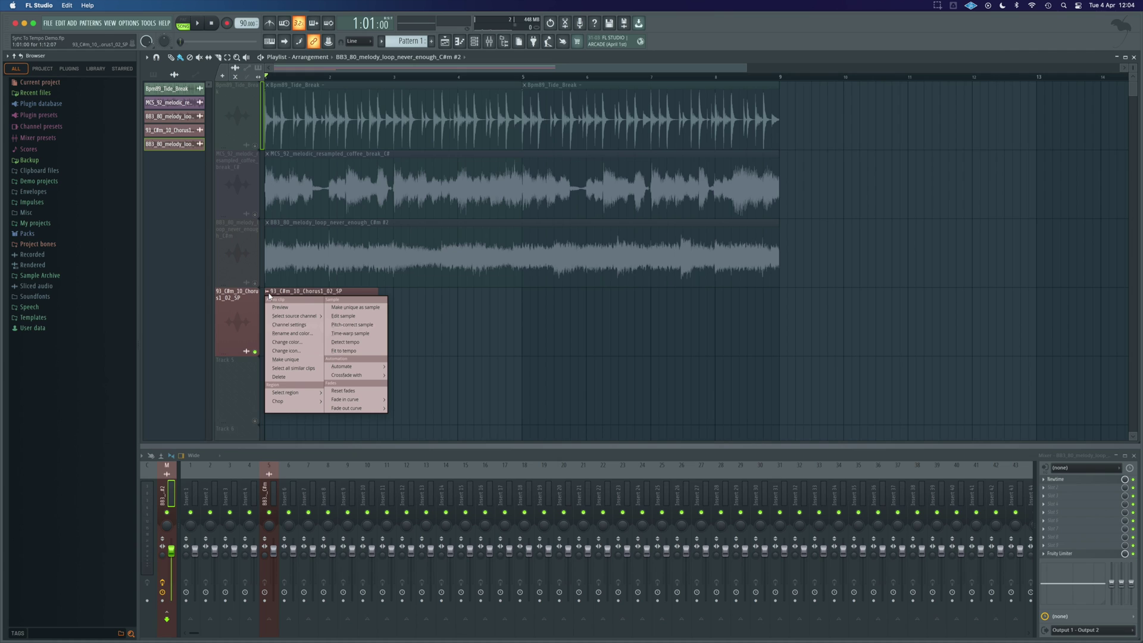
pyautogui.click(368, 352)
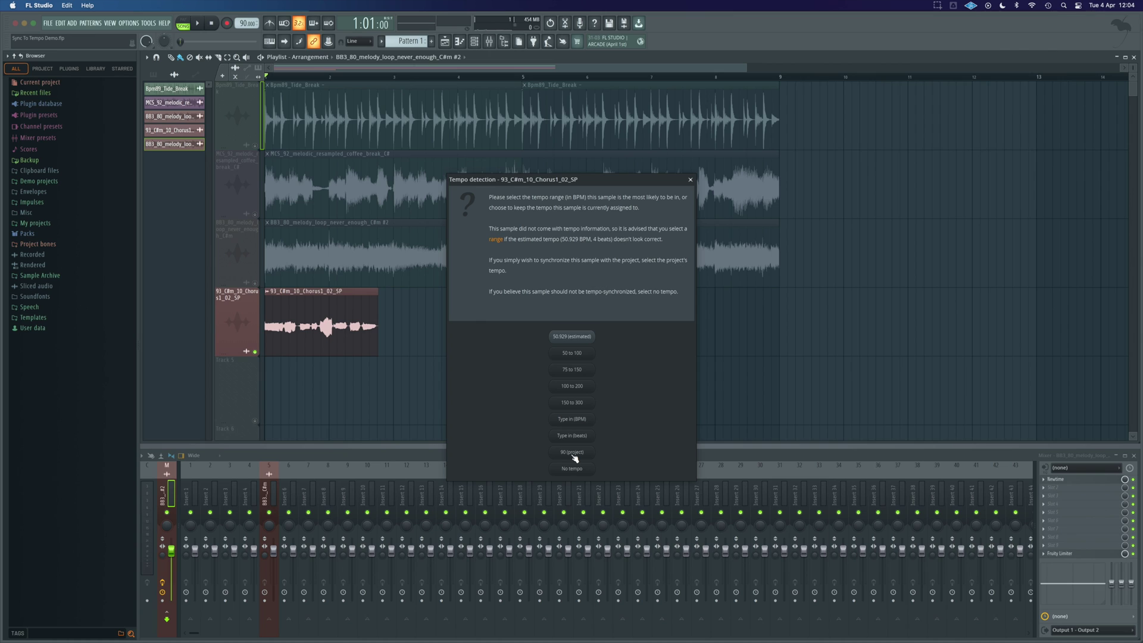
pyautogui.click(572, 452)
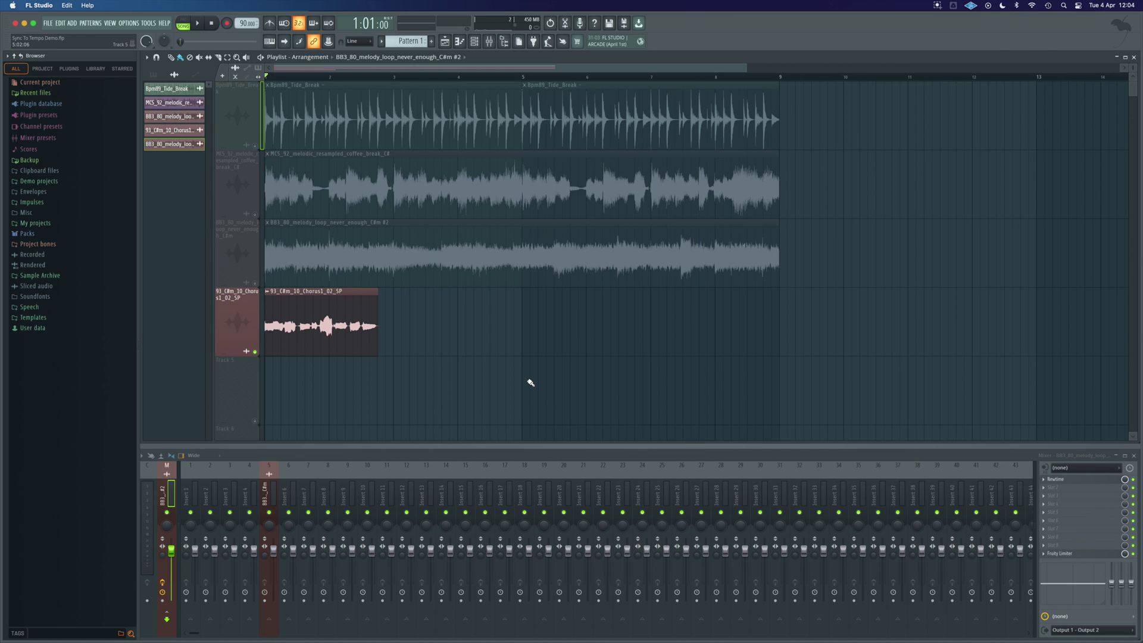
# Redo the tempo detection on the 93_C#m_10_Chorus1_02_SP clip
pyautogui.press('space')
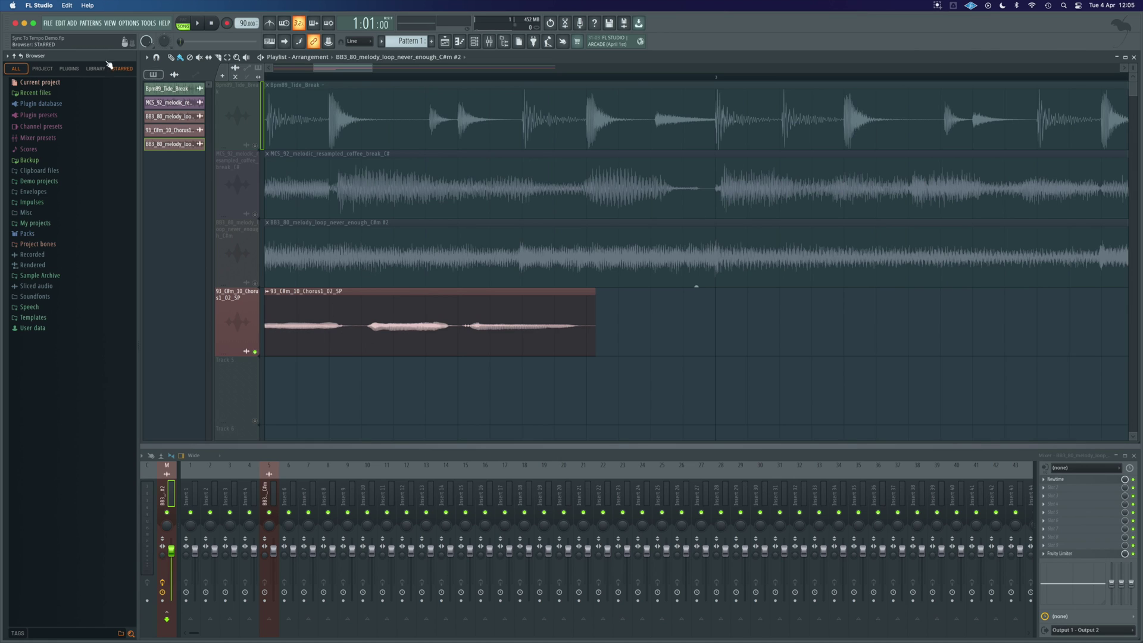
pyautogui.click(60, 22)
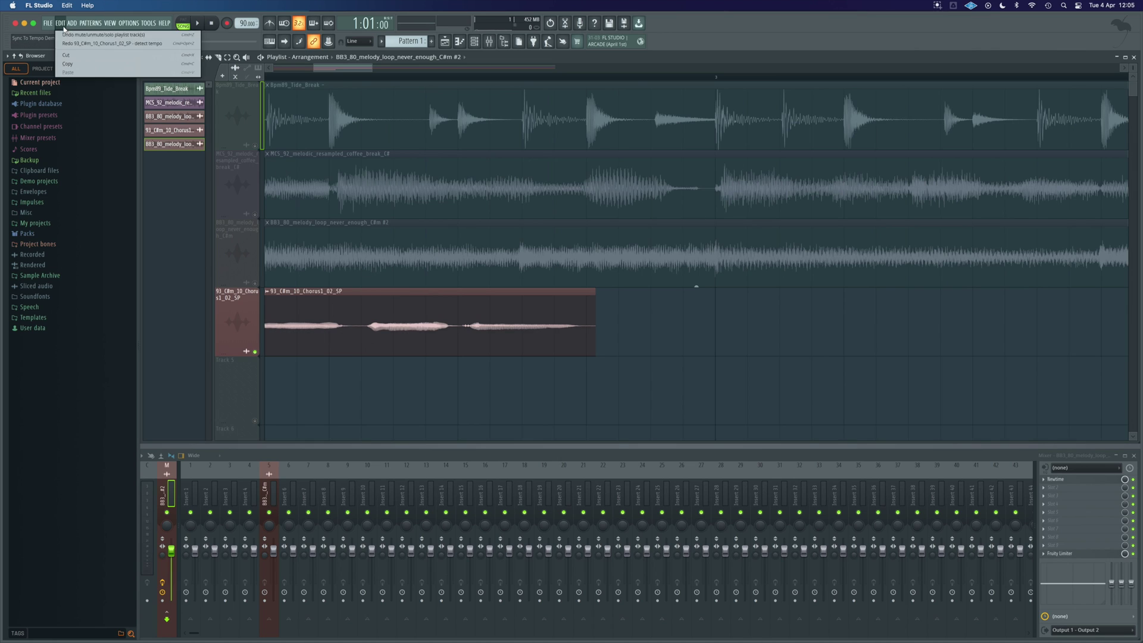
pyautogui.click(67, 45)
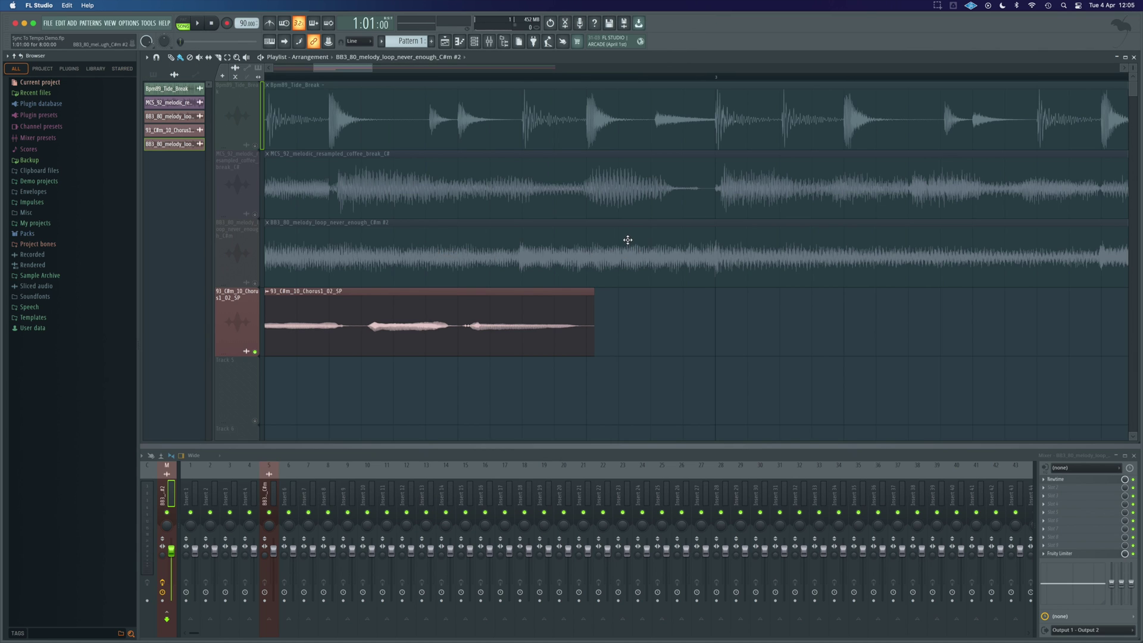
pyautogui.scroll(-2, 627, 239)
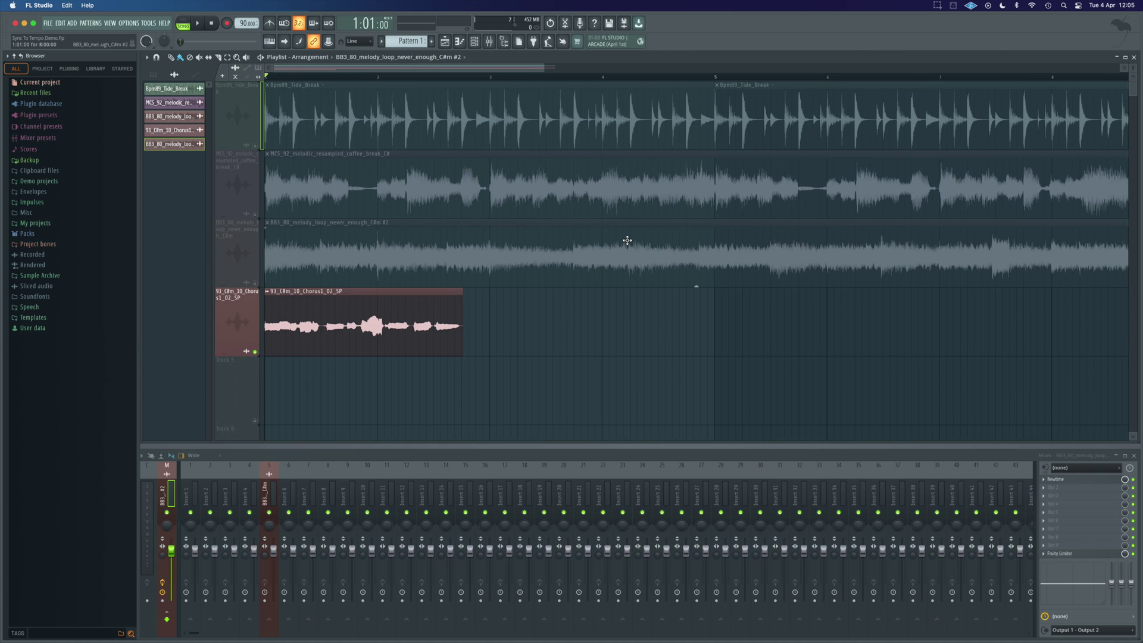
# Audition the chorus clip with the Bpm89_Tide_Break track unmuted, and unmute the BB3_80_melody_loop_never_enough_C#m track as well
pyautogui.press('space')
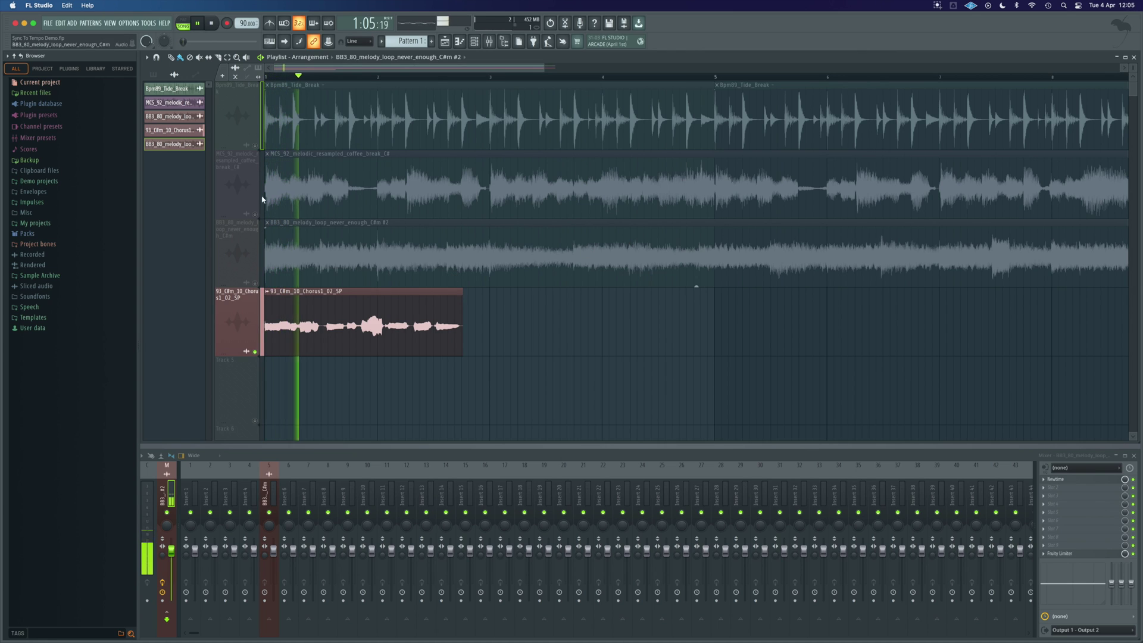
pyautogui.click(254, 145)
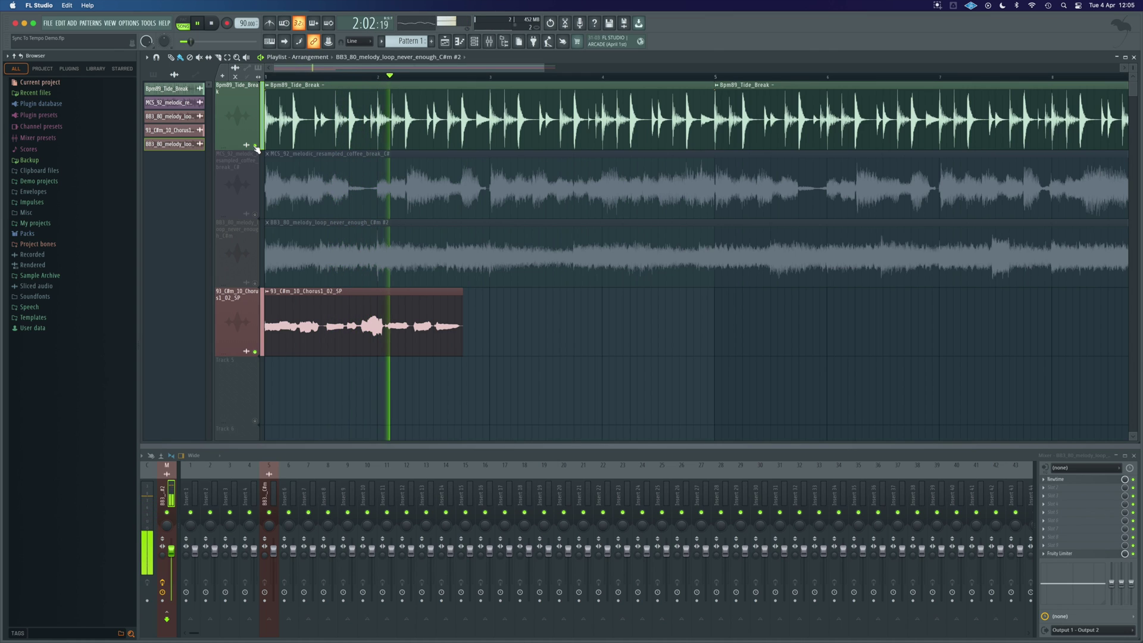
pyautogui.press('space')
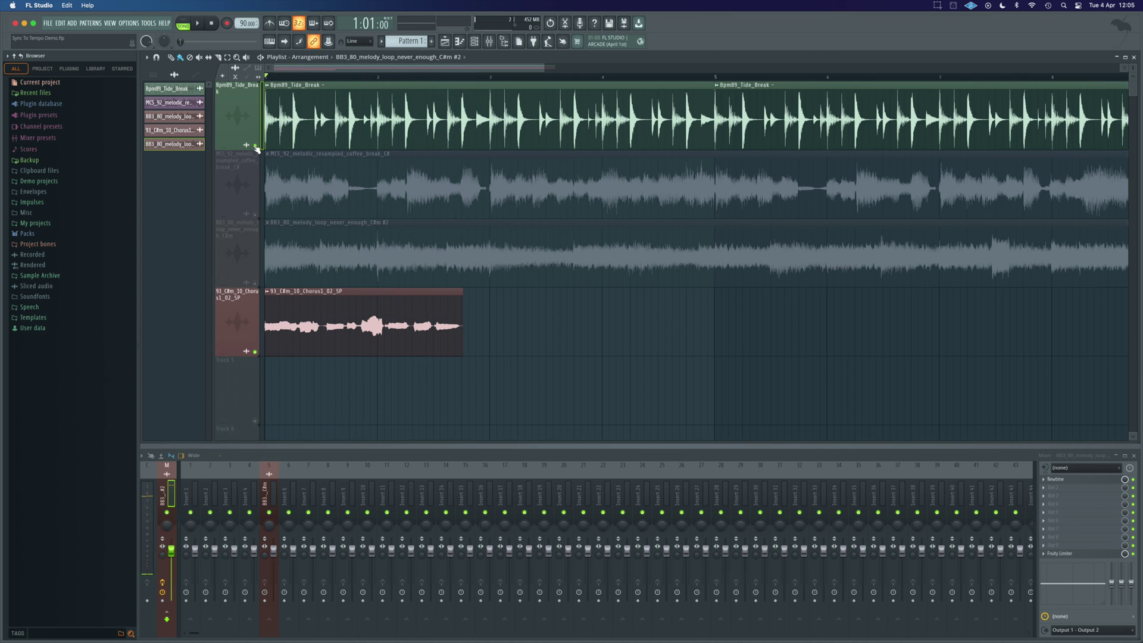
pyautogui.click(255, 284)
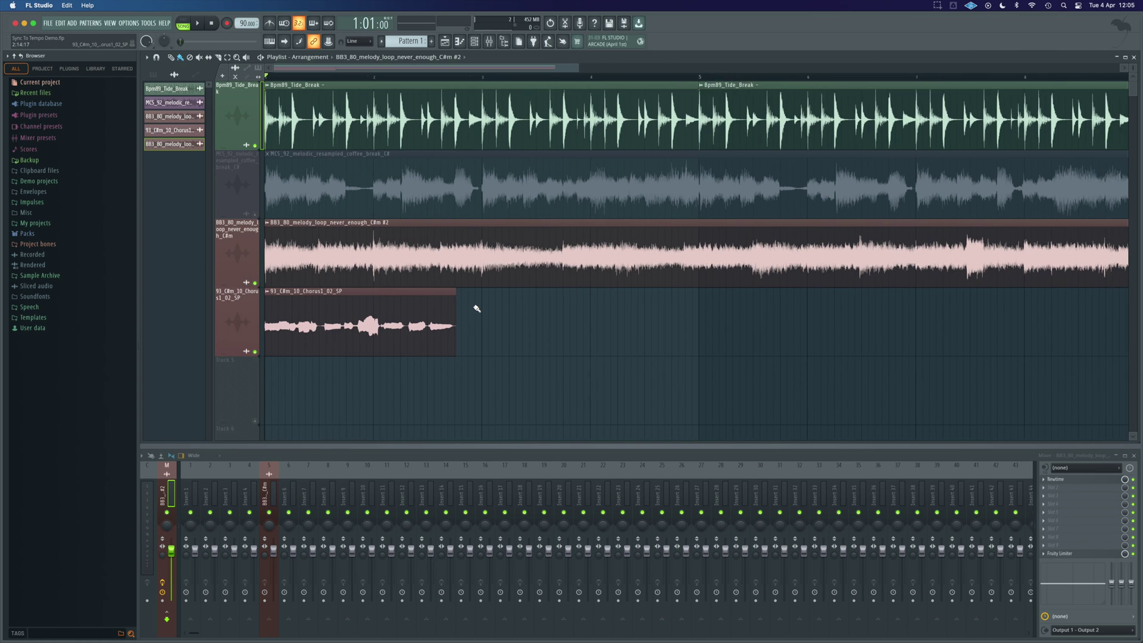
# Place a second 93_C#m_10_Chorus1_02_SP clip at bar 3 on the fourth track
pyautogui.scroll(-2, 472, 306)
pyautogui.click(350, 325)
pyautogui.click(404, 325)
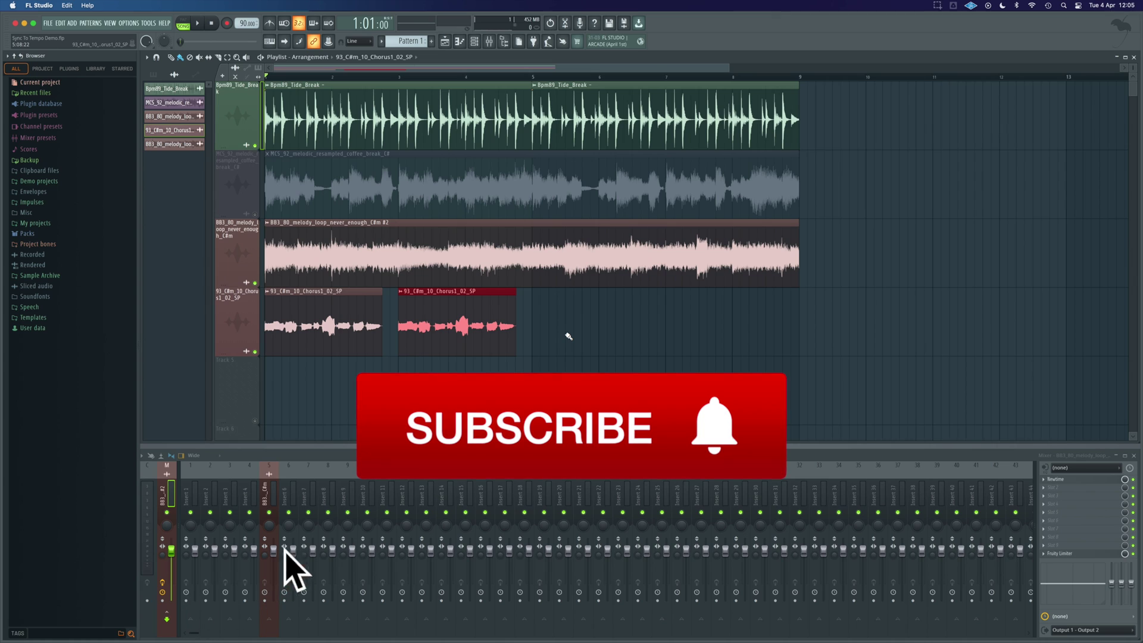
# Mute the BB3_80_melody_loop_never_enough_C#m track, unmute MCS_92_melodic_resampled_coffee_break_C#, and play the arrangement
pyautogui.click(256, 283)
pyautogui.click(255, 214)
pyautogui.press('space')
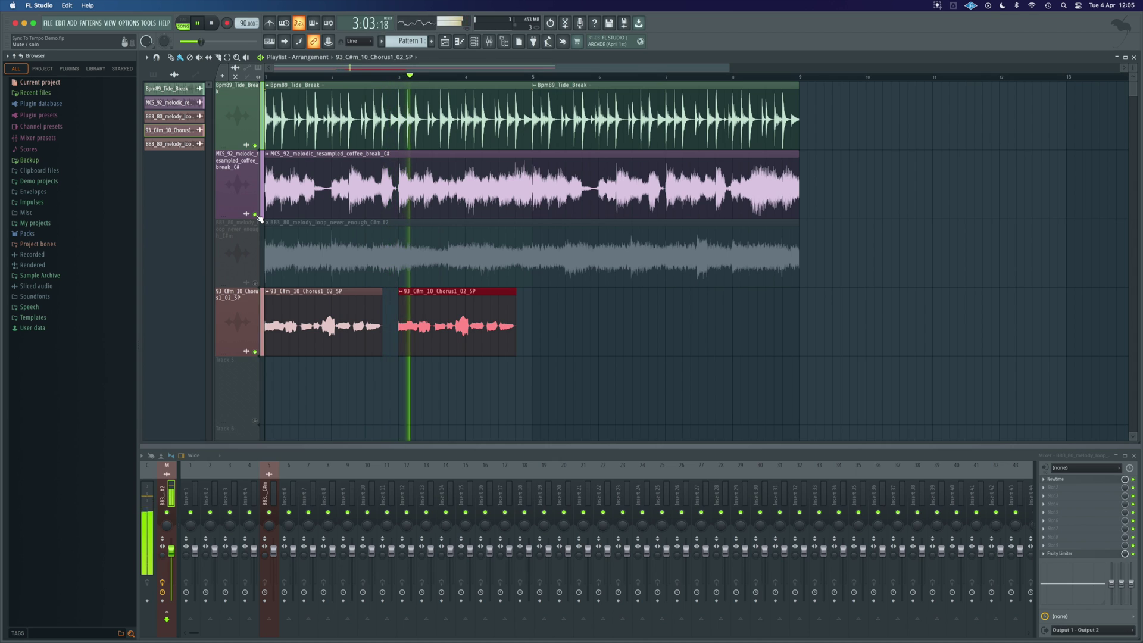
# Mute the chorus vocal track and lower the MCS_92_melodic_resampled_coffee_break_C# clip's gain to -3.8 dB
pyautogui.click(255, 352)
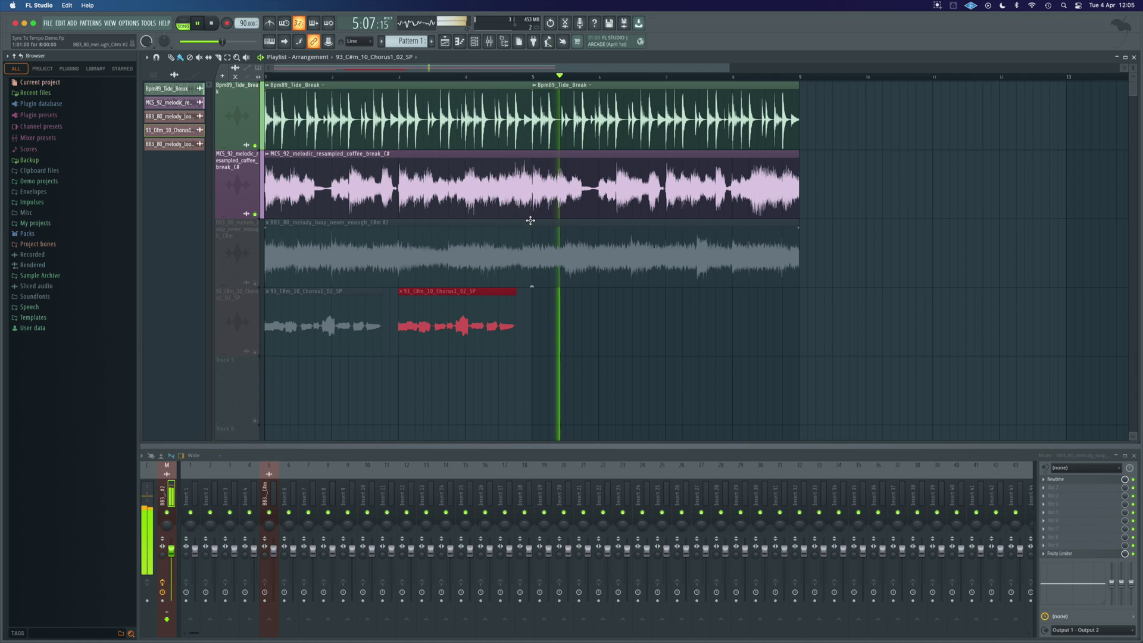
pyautogui.moveTo(532, 218); pyautogui.dragTo(532, 221)
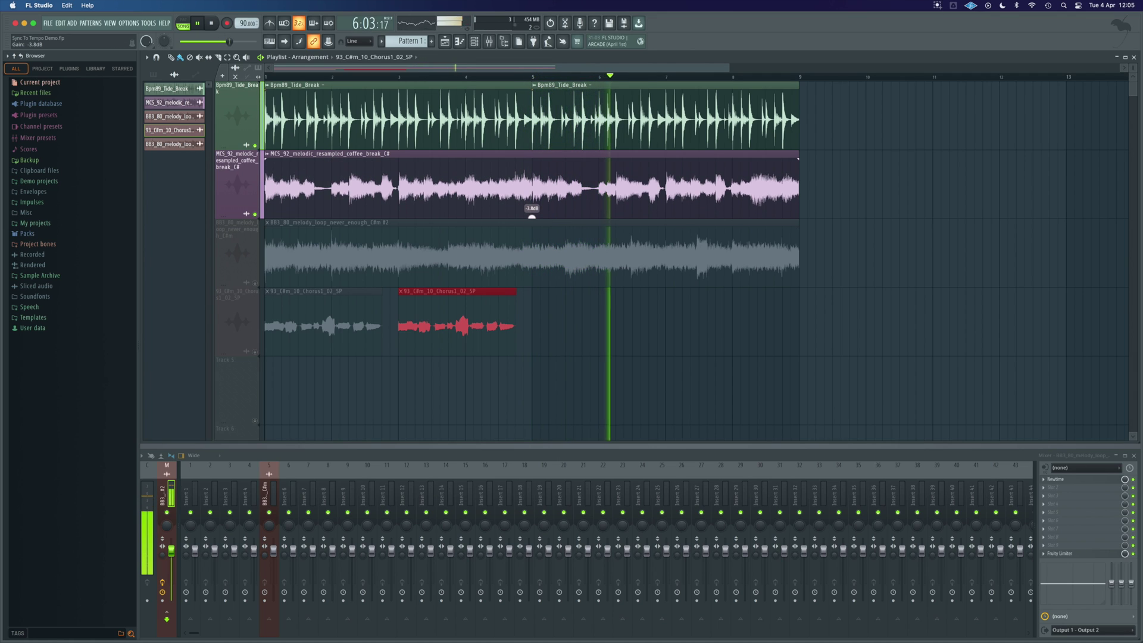